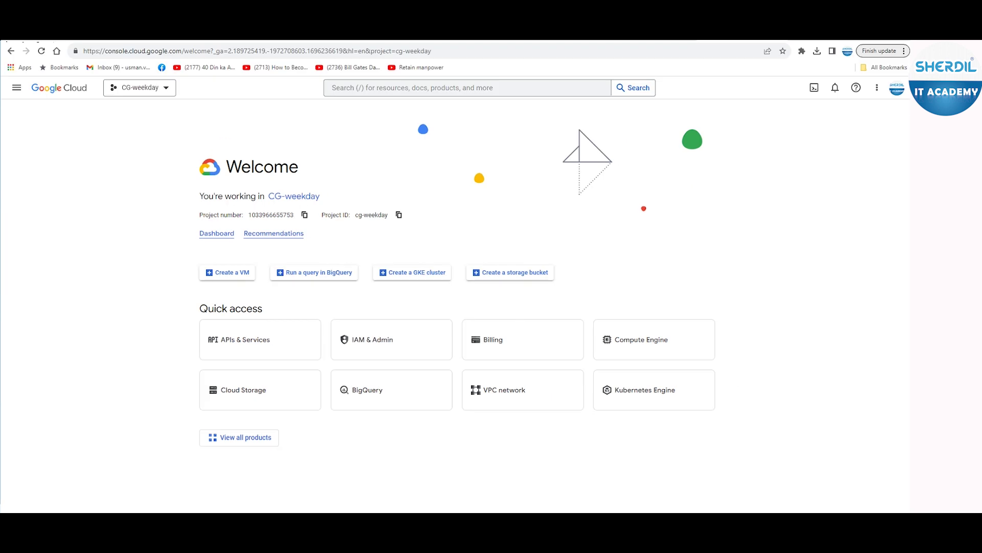
- Go to cloud.google.com and open the Google Cloud console from there
click(278, 51)
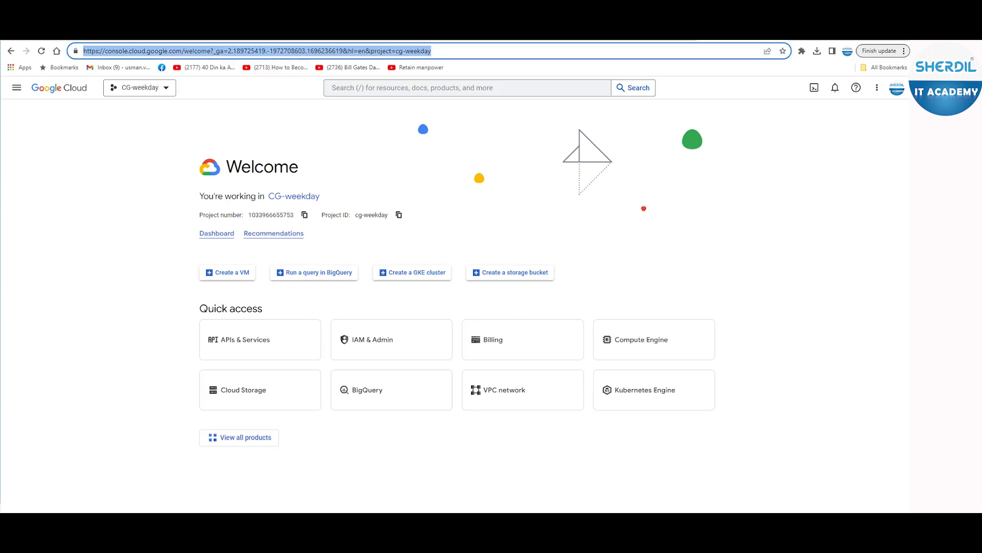
text(cloud)
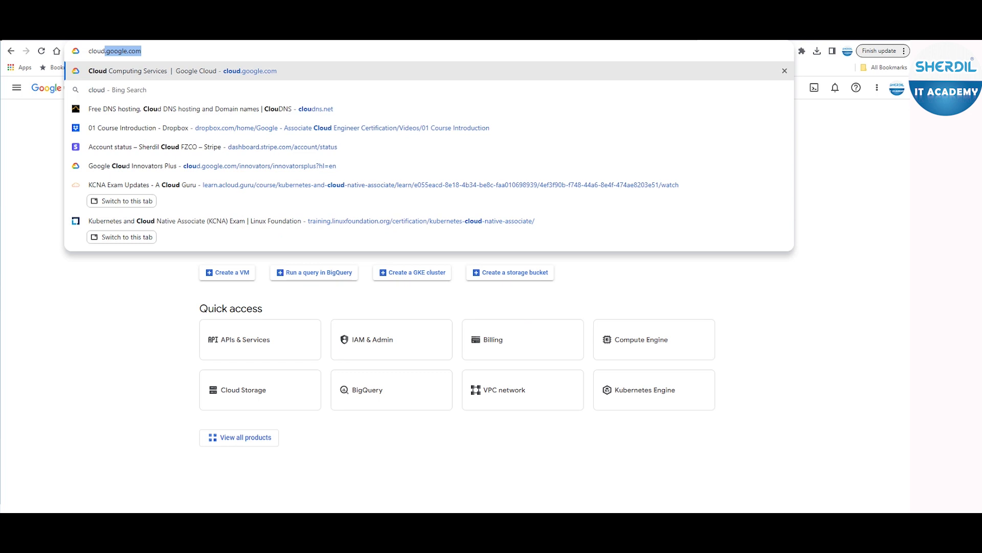
text(.google.com)
key(Return)
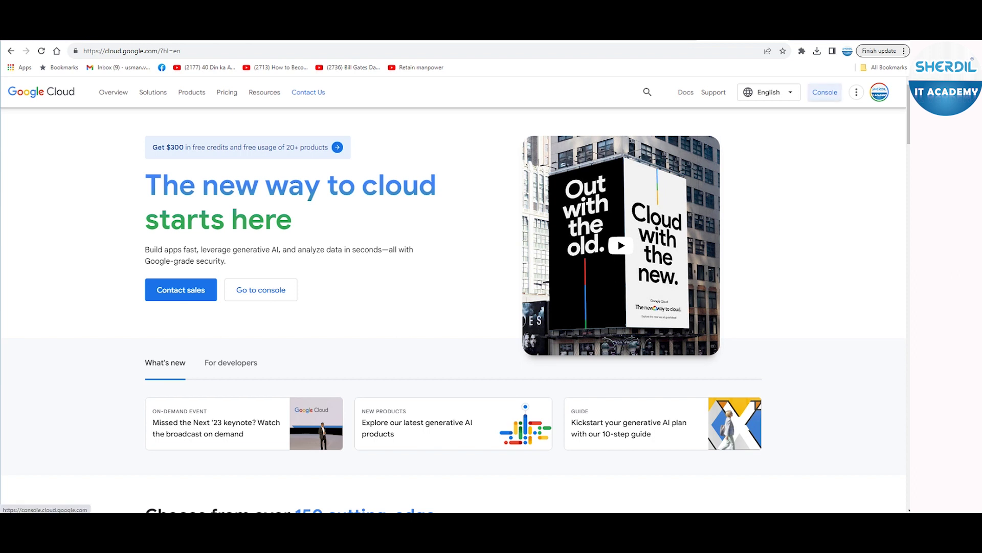
click(825, 92)
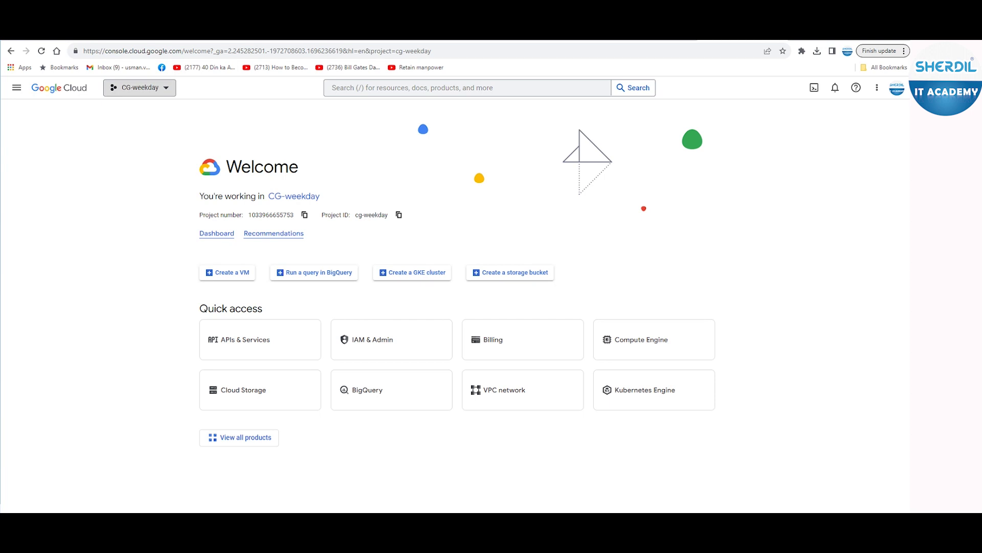
- Start a new project and name it Googlecloud-Associate
click(140, 88)
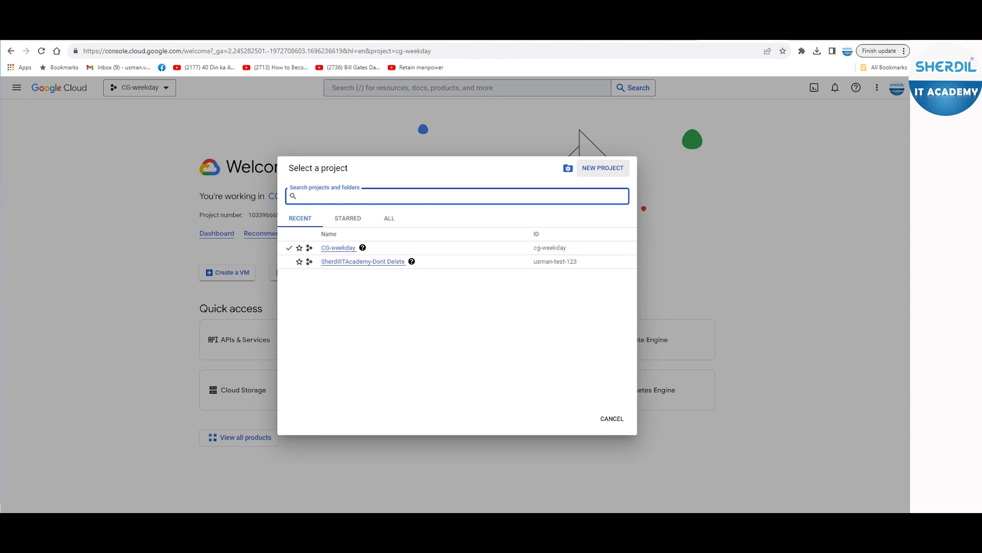
click(602, 167)
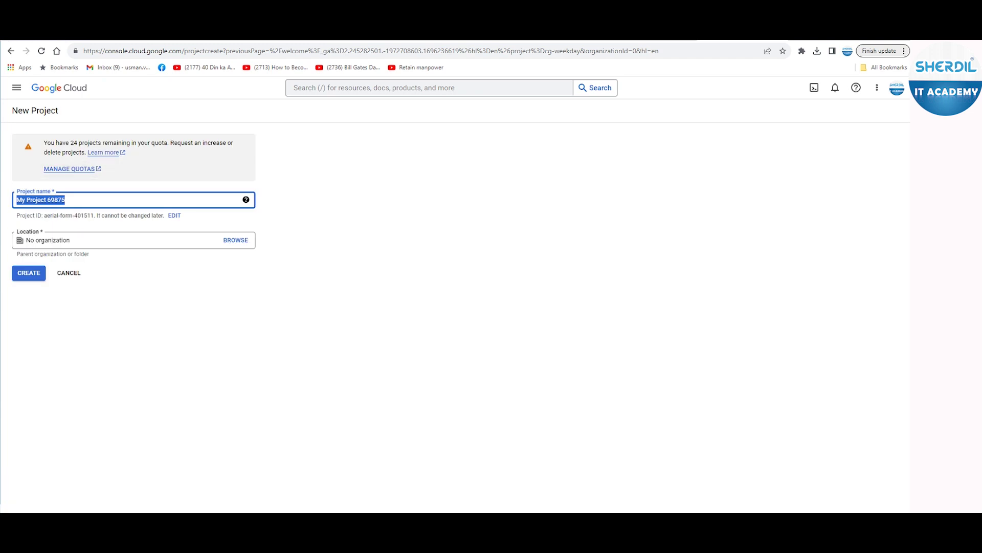
text(Googlecloud-Ass)
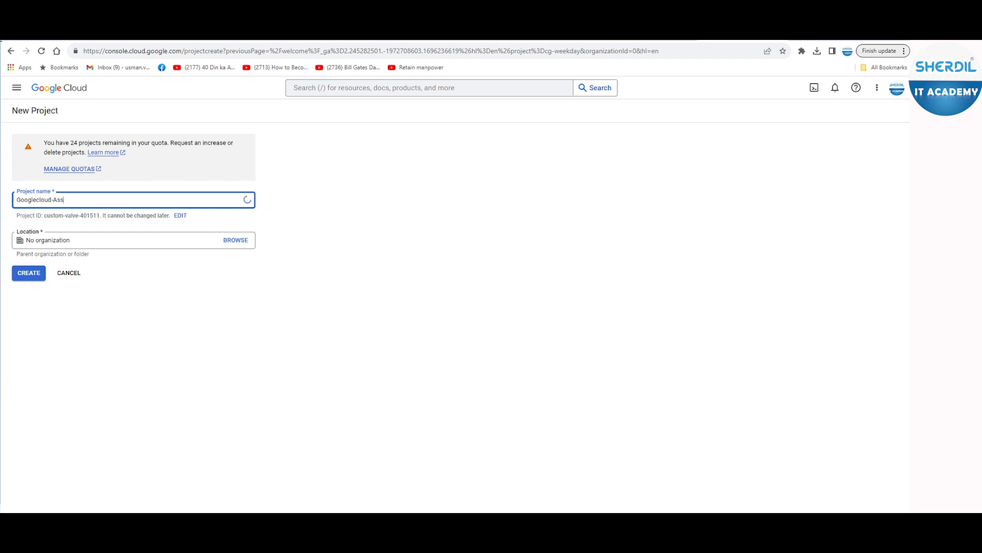
text(ociate)
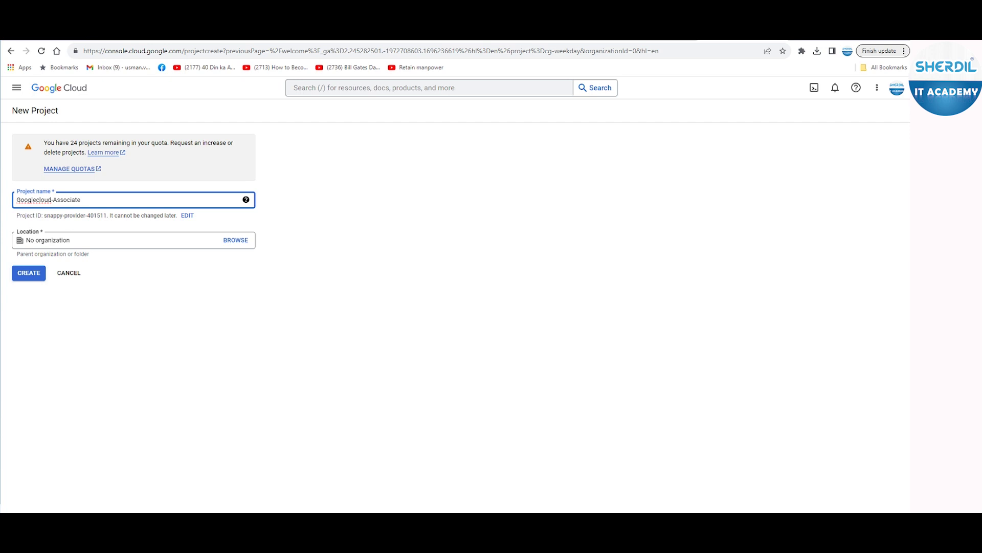
- Try to replace the generated project ID with the project name Googlecloud-Associate
drag(44, 215, 106, 215)
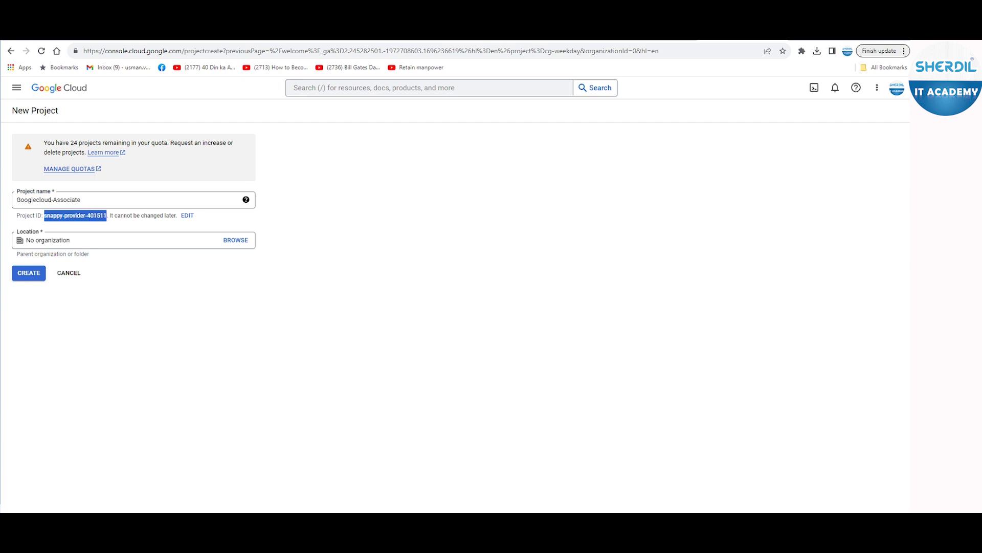
click(187, 216)
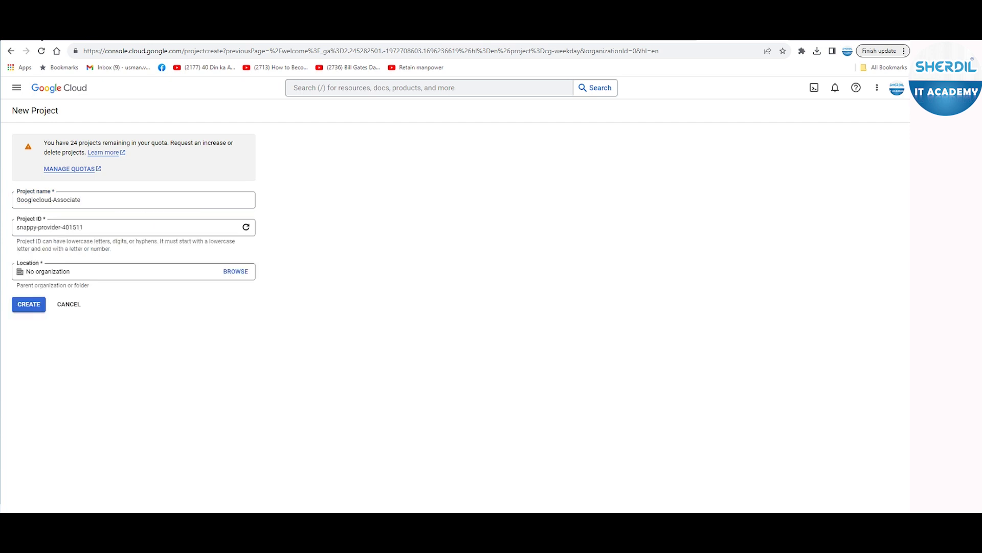
click(82, 227)
key(ctrl+a)
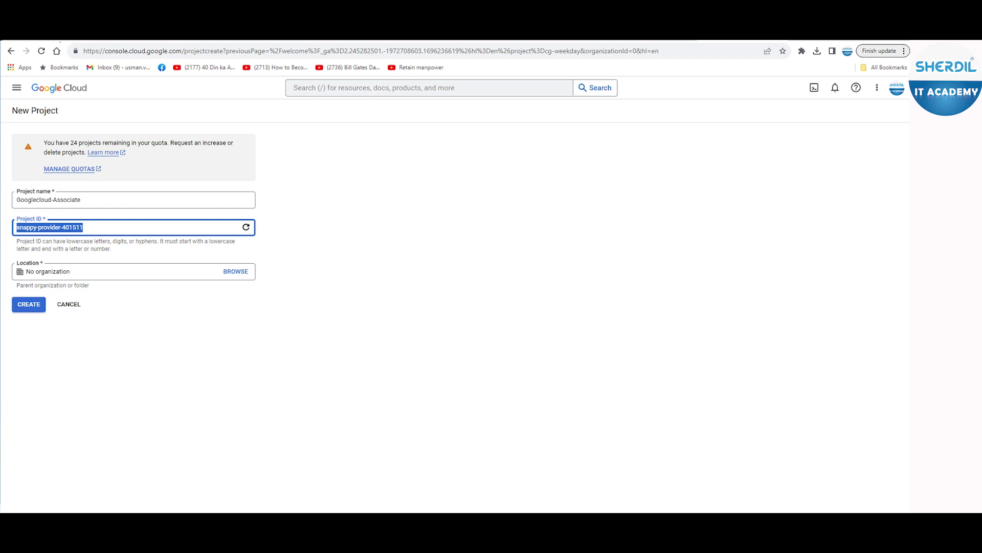
click(81, 227)
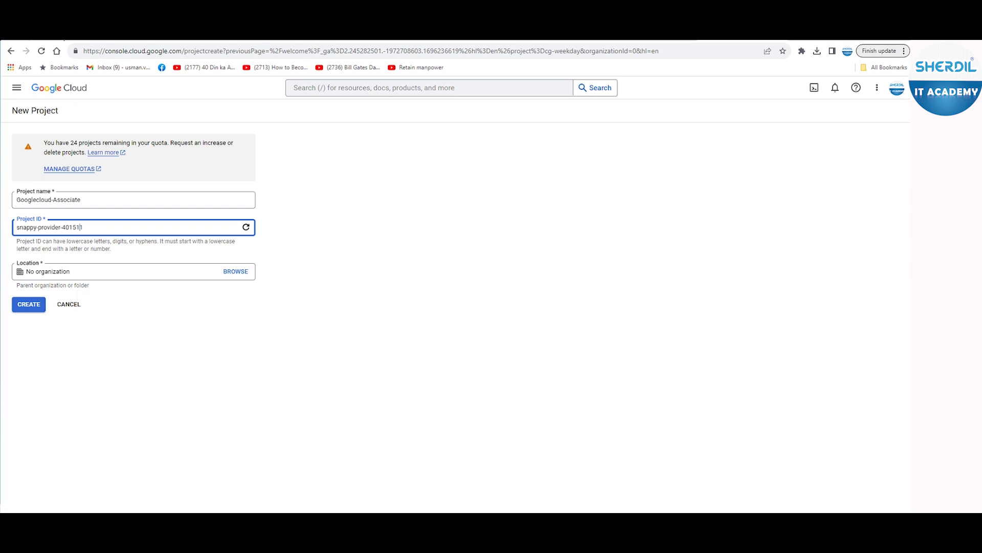
drag(16, 200, 81, 199)
key(ctrl+c)
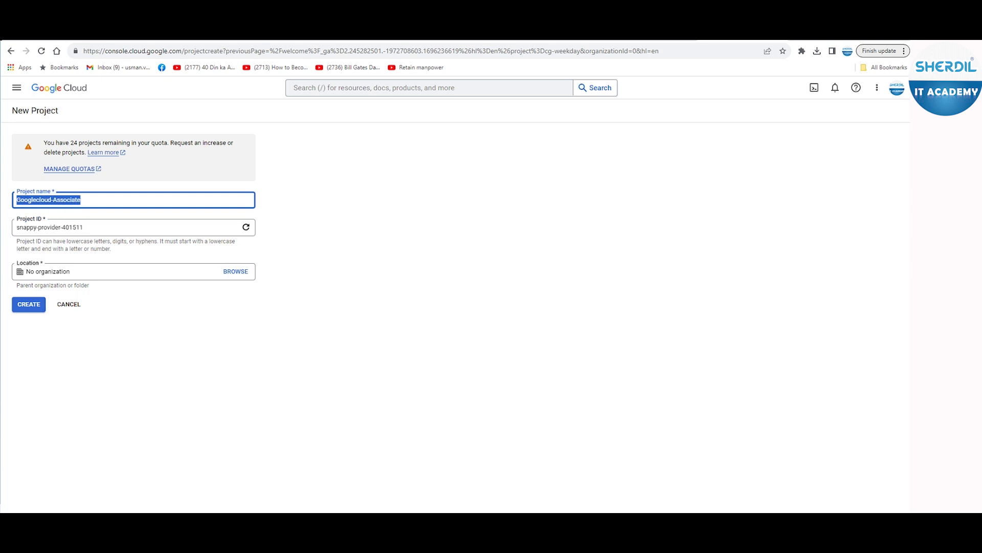
key(Tab)
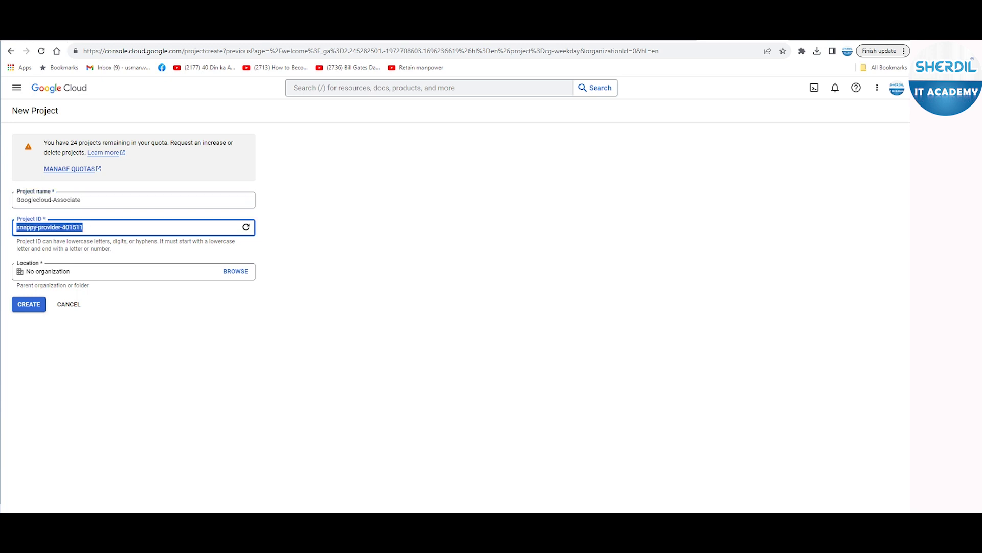
key(ctrl+v)
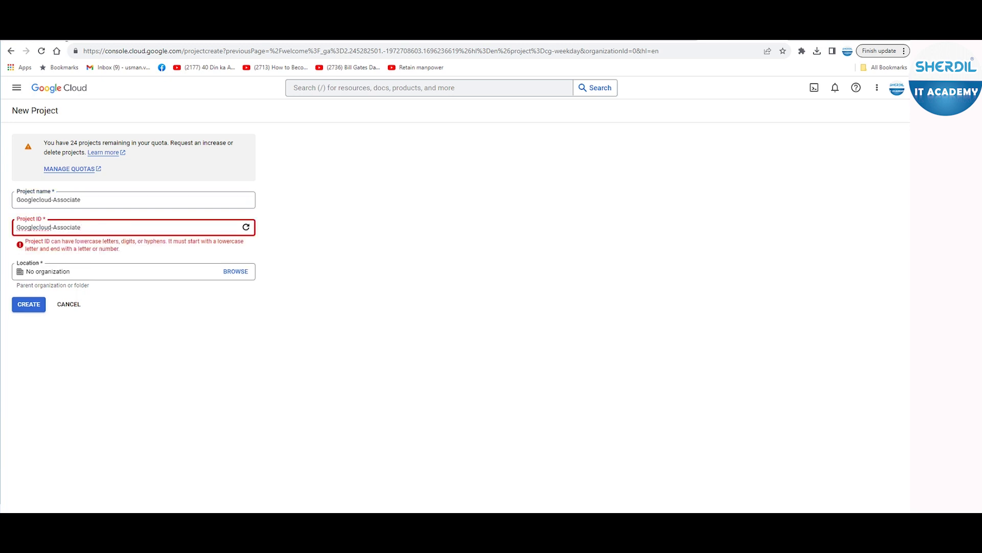
- Rewrite the project ID in lowercase without a hyphen as googlecloudassociate111
drag(16, 228, 21, 228)
text(g)
key(BackSpace)
key(Delete)
text(ate)
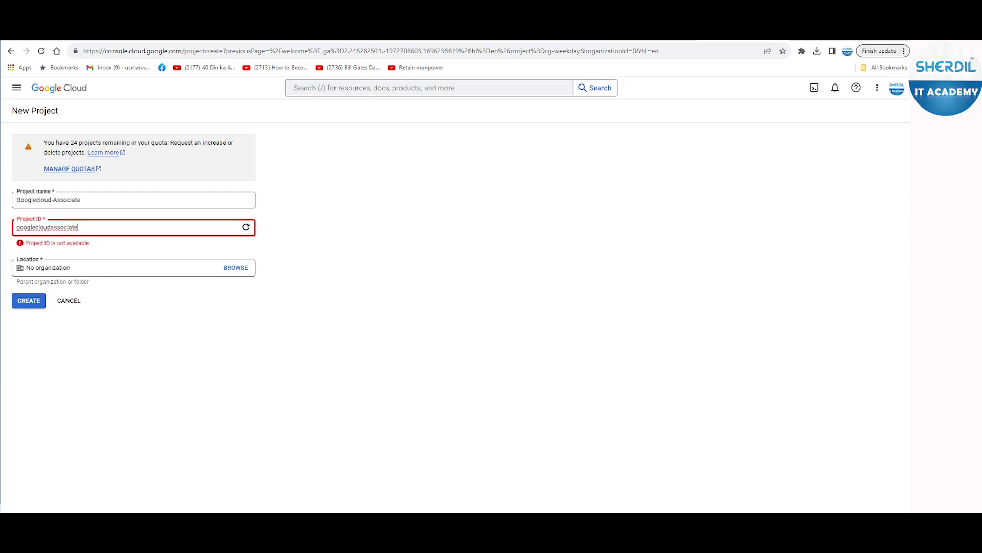
text(-111)
key(Left)
key(Left)
key(Left)
key(BackSpace)
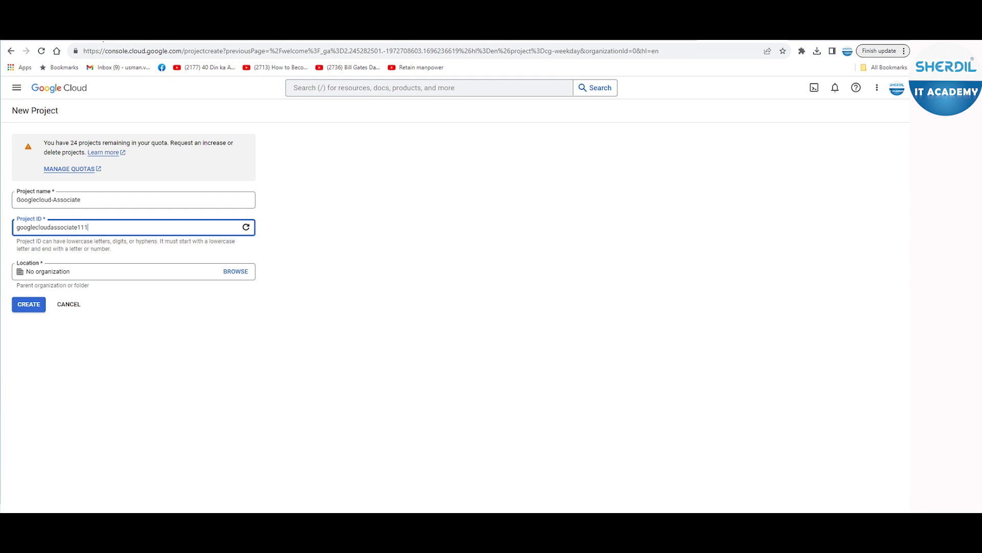
- Clear the custom project ID and generate a new automatic one
key(BackSpace)
key(BackSpace)
key(BackSpace)
key(BackSpace)
key(BackSpace)
key(BackSpace)
key(BackSpace)
key(BackSpace)
key(BackSpace)
key(BackSpace)
key(BackSpace)
key(BackSpace)
key(BackSpace)
key(BackSpace)
key(BackSpace)
key(BackSpace)
key(BackSpace)
key(BackSpace)
key(BackSpace)
key(BackSpace)
key(BackSpace)
key(BackSpace)
key(BackSpace)
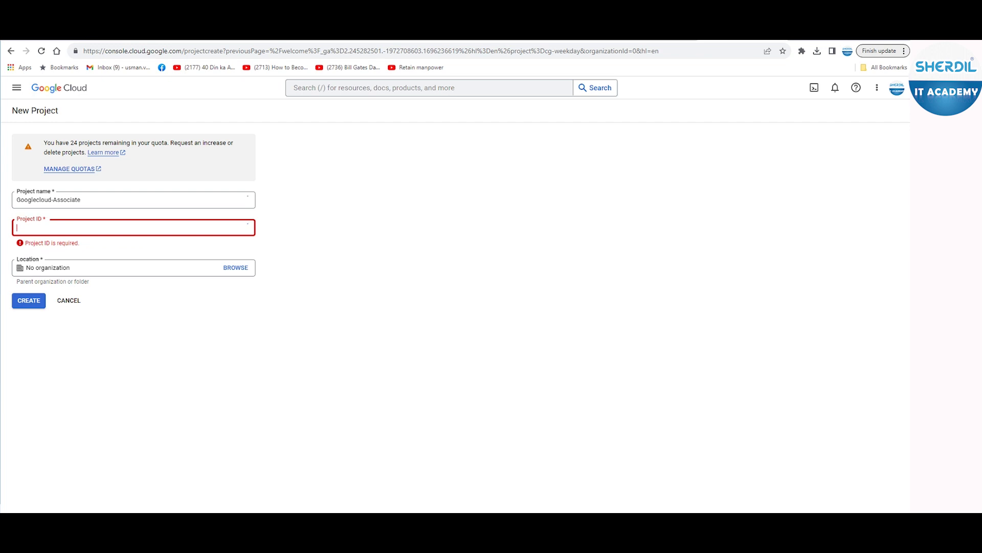
click(246, 226)
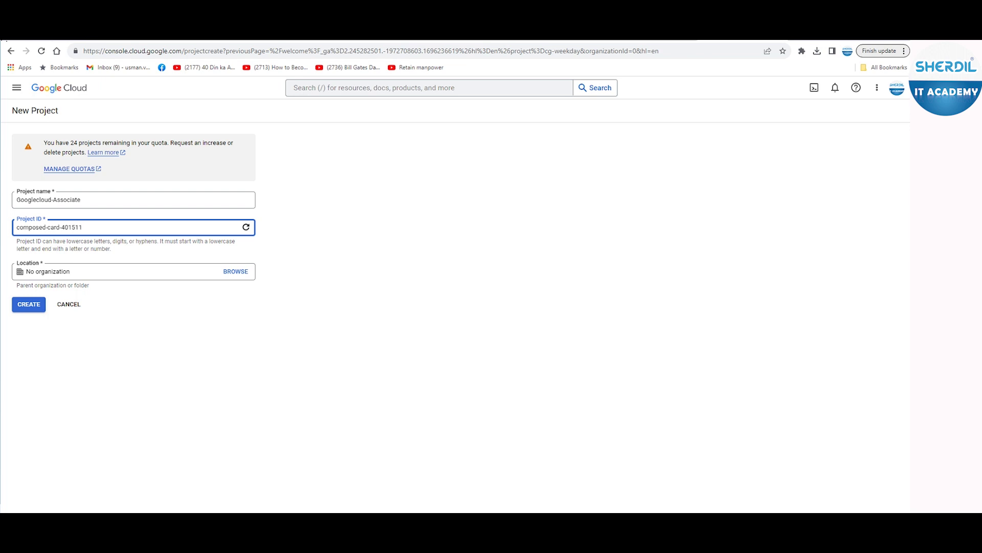
- Create the project with No organization as its location, and switch the console to Googlecloud-Associate
click(236, 271)
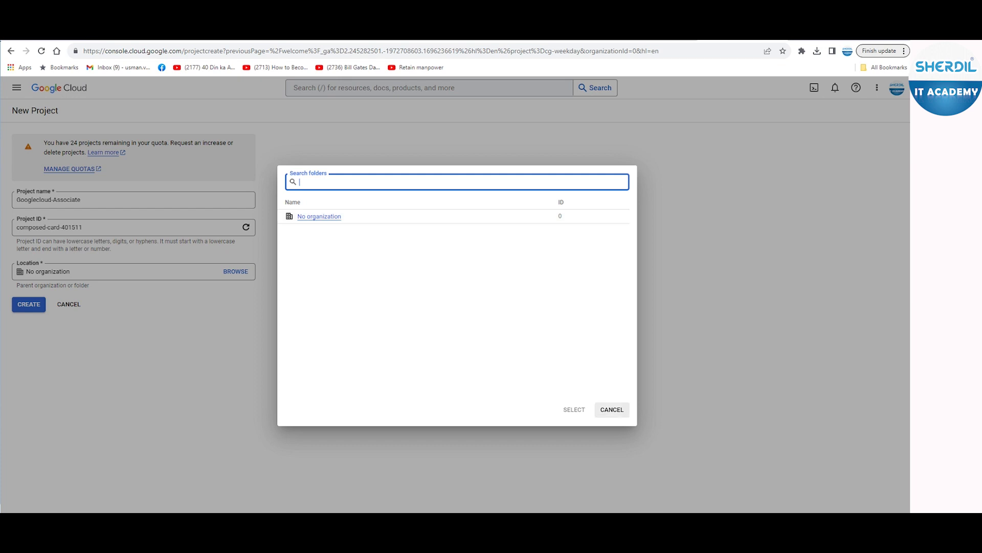
click(612, 410)
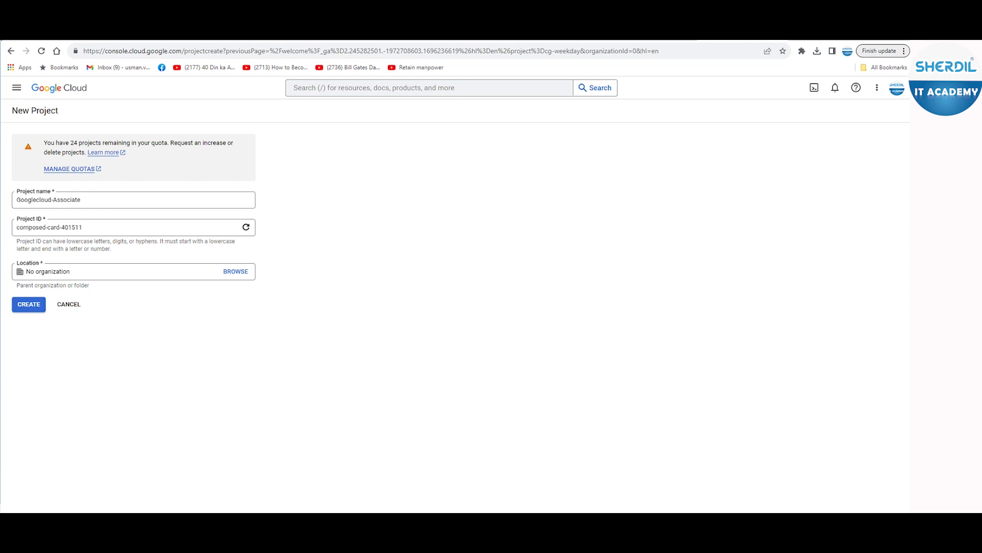
click(29, 304)
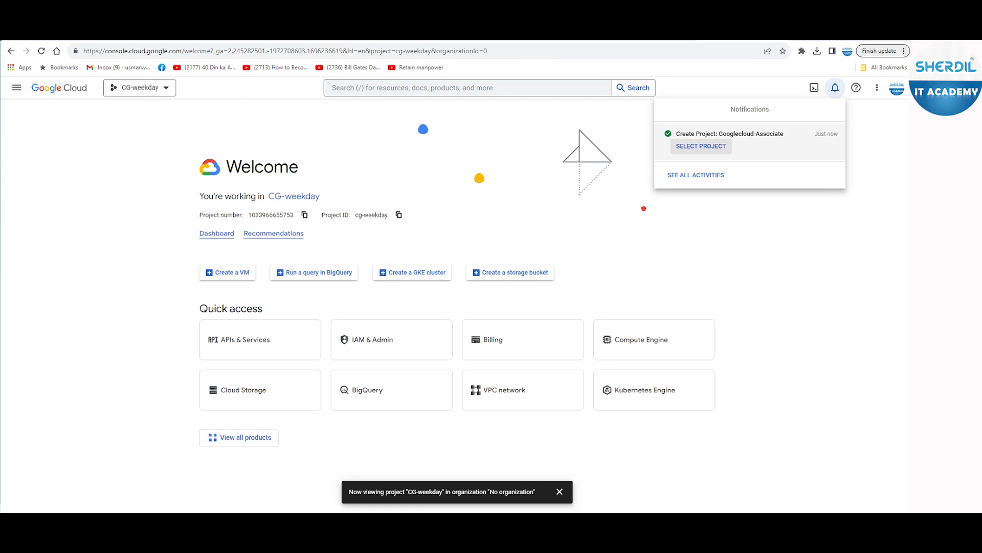
click(139, 87)
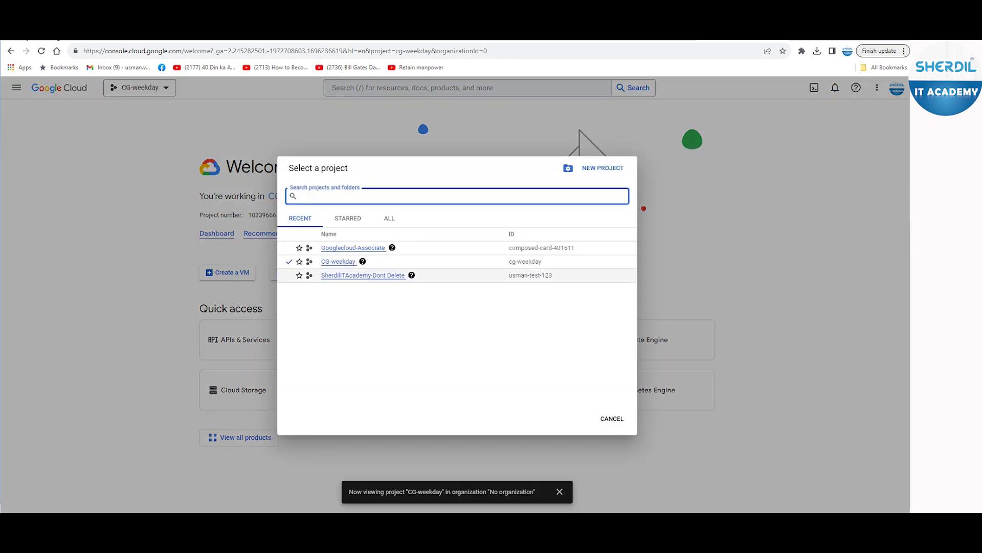
click(353, 248)
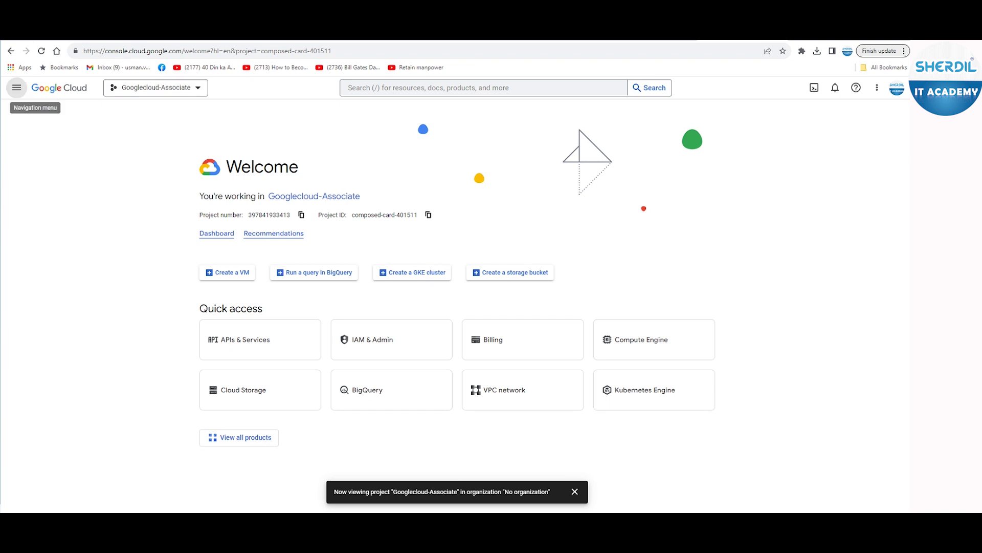
- Open the Billing page for managing all billing accounts and check which account each project is linked to
click(17, 88)
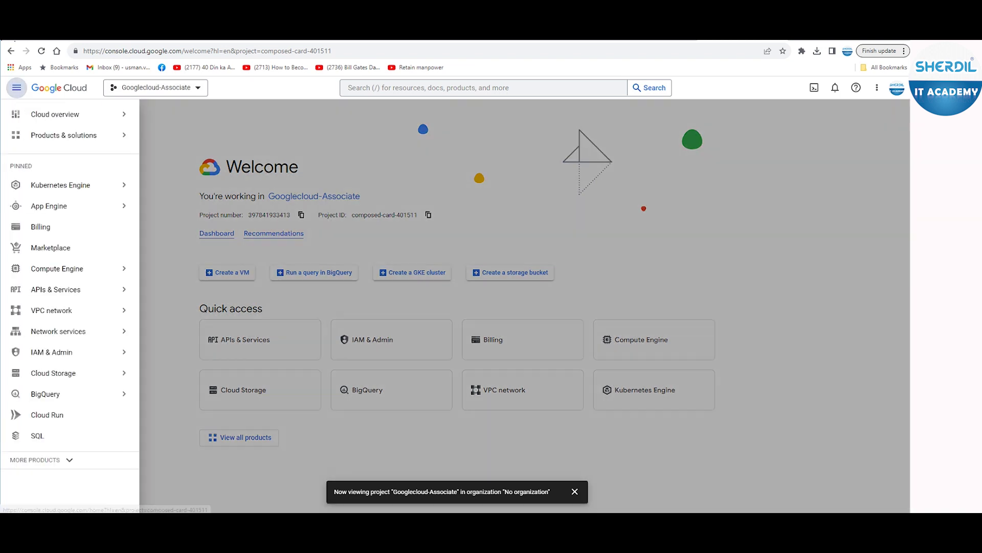
click(41, 227)
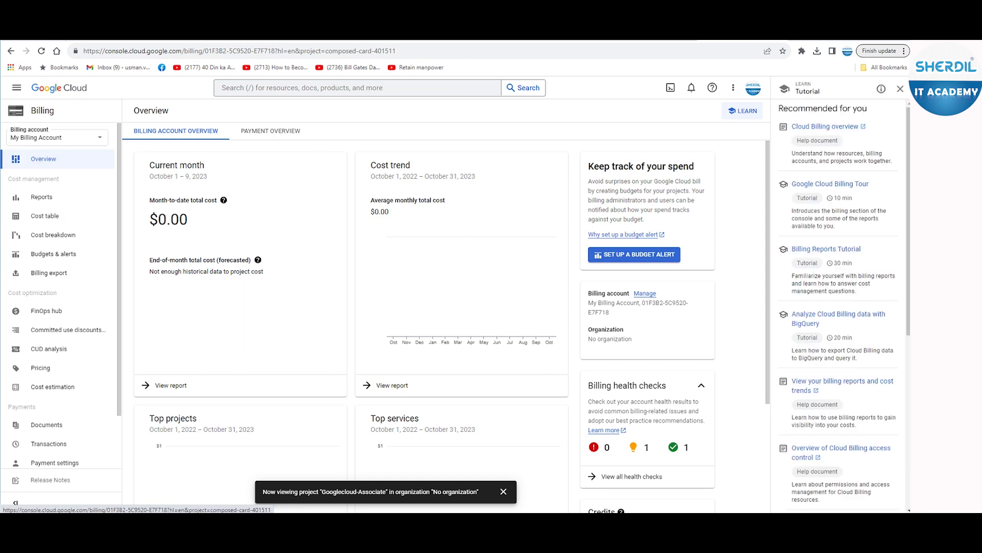
click(56, 137)
click(54, 189)
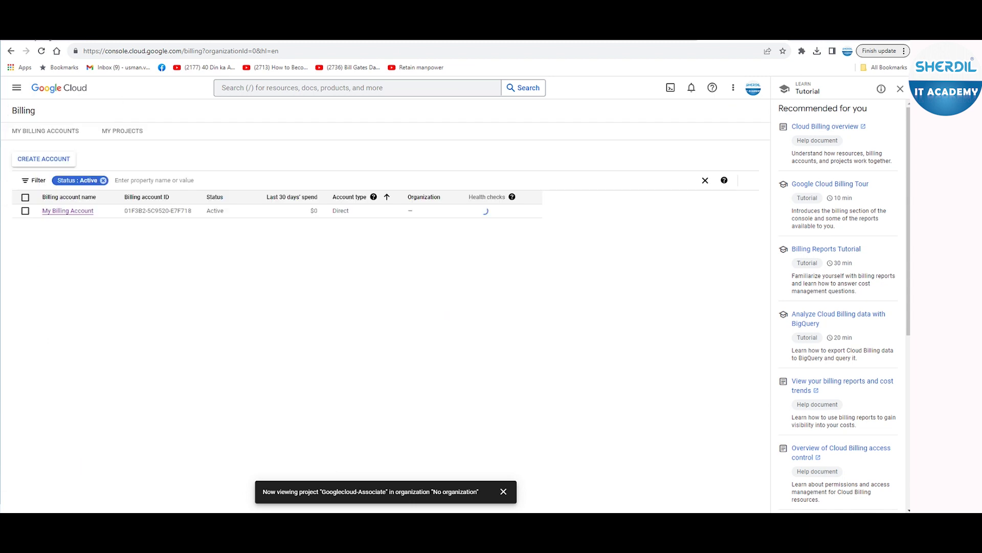
click(575, 491)
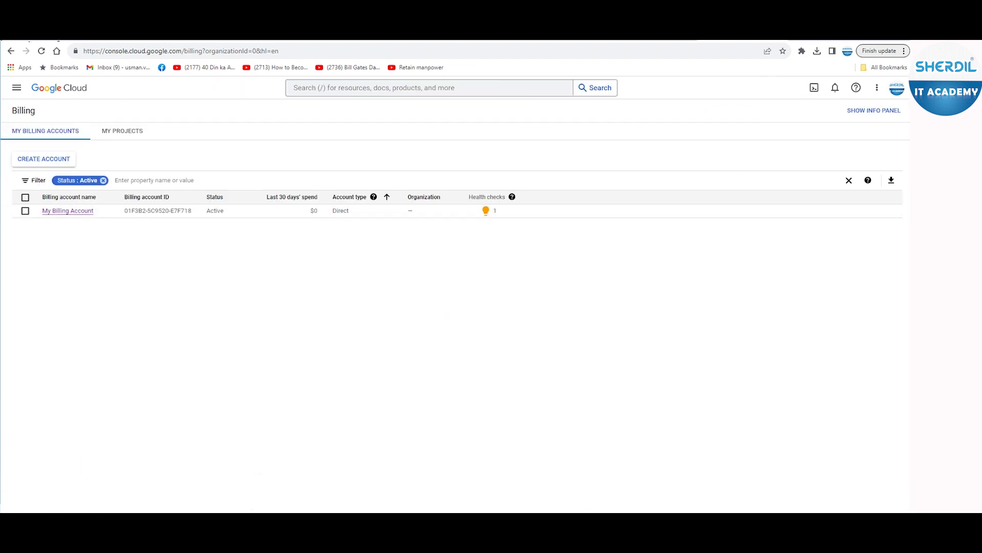
click(123, 131)
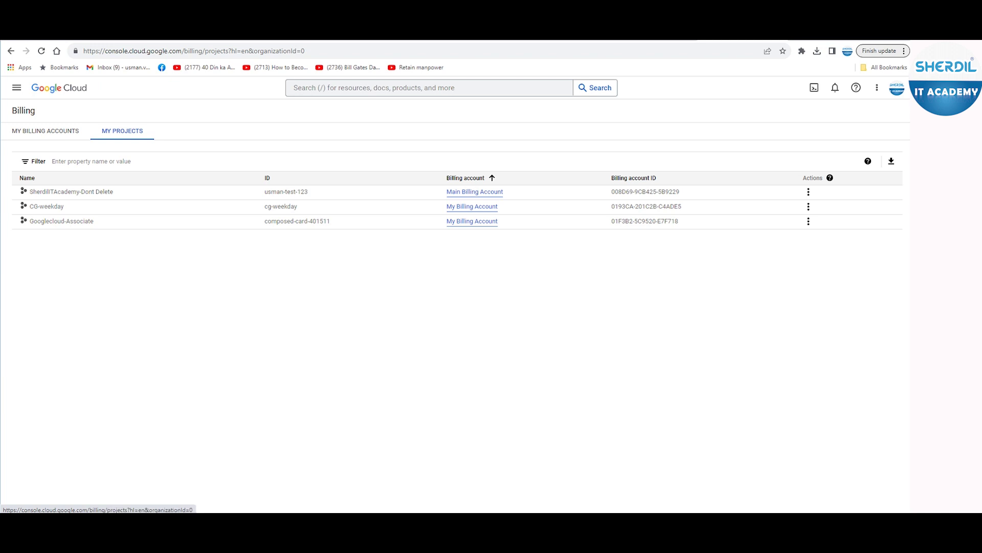
click(45, 131)
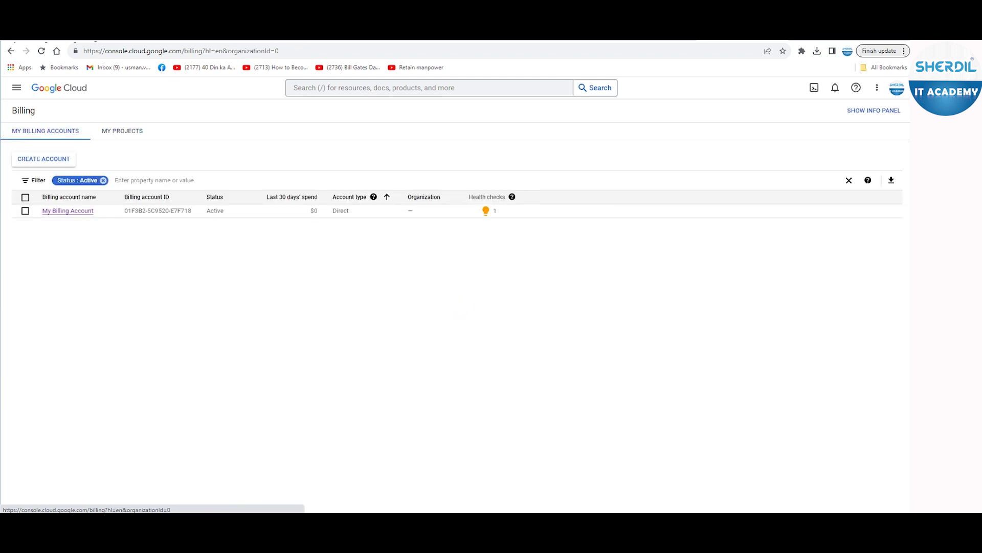
- Create a billing account named googlecloudassociate with billing enabled on the saved payment method, and return to the billing accounts list
click(43, 159)
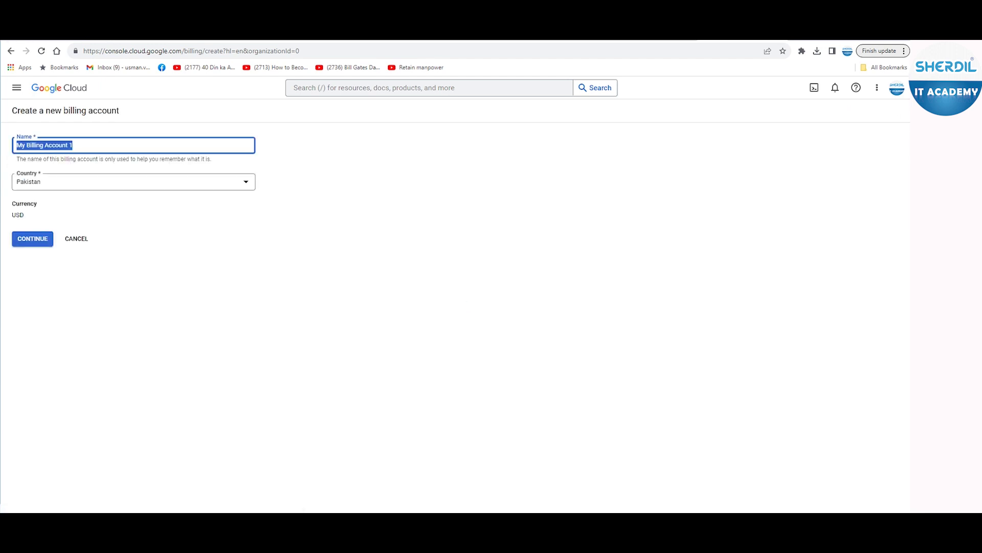
text(googl)
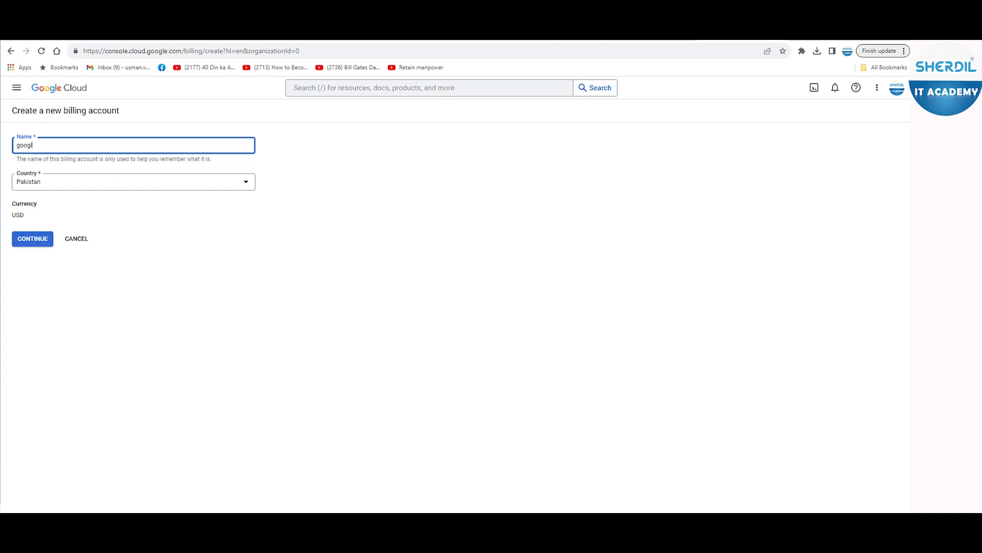
text(ecloudassociate)
key(Return)
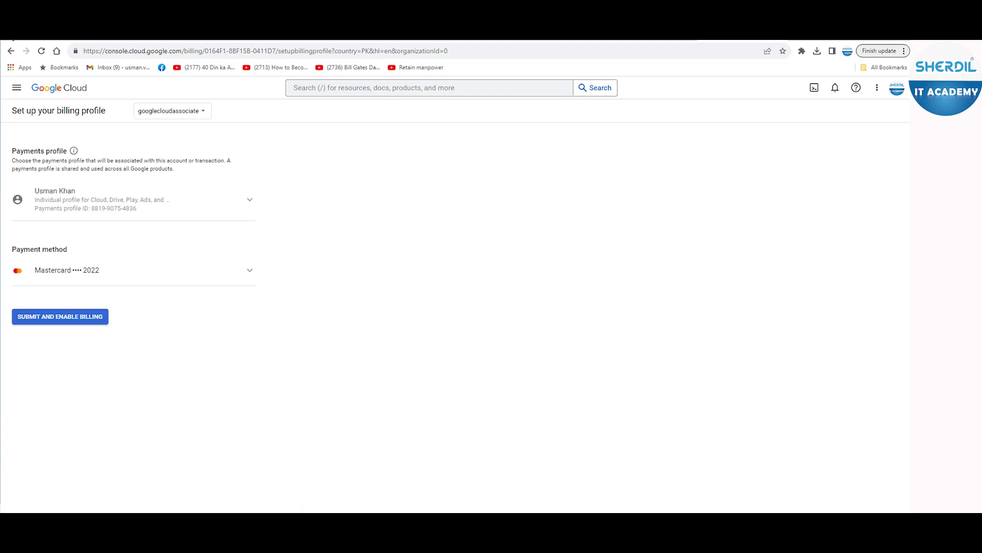
click(60, 316)
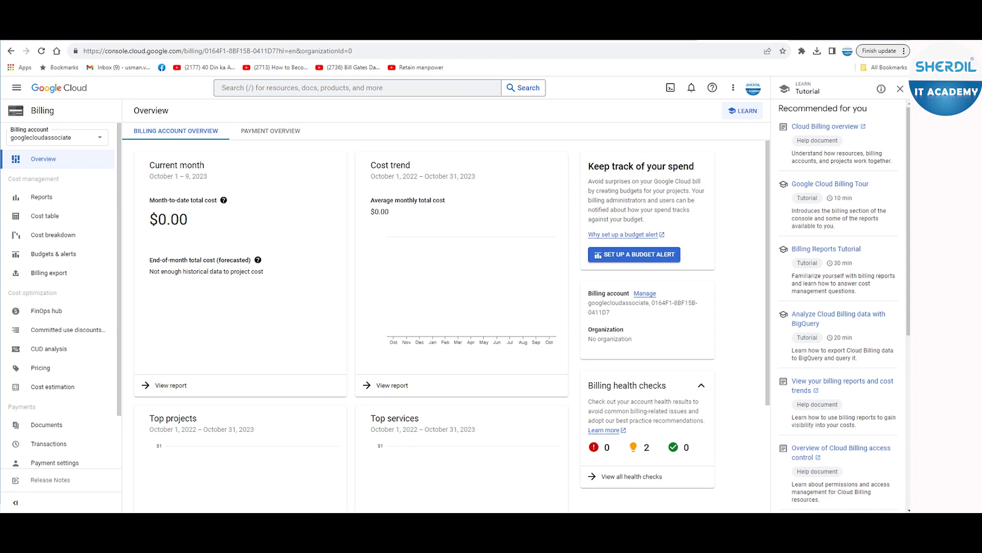
click(56, 137)
click(54, 212)
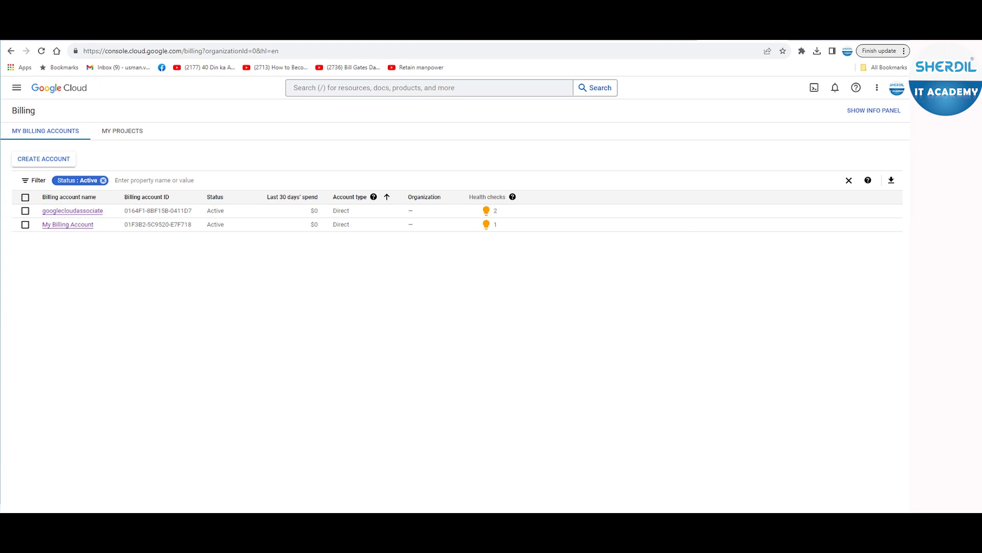
- Change the billing account of the Googlecloud-Associate project to googlecloudassociate
click(122, 130)
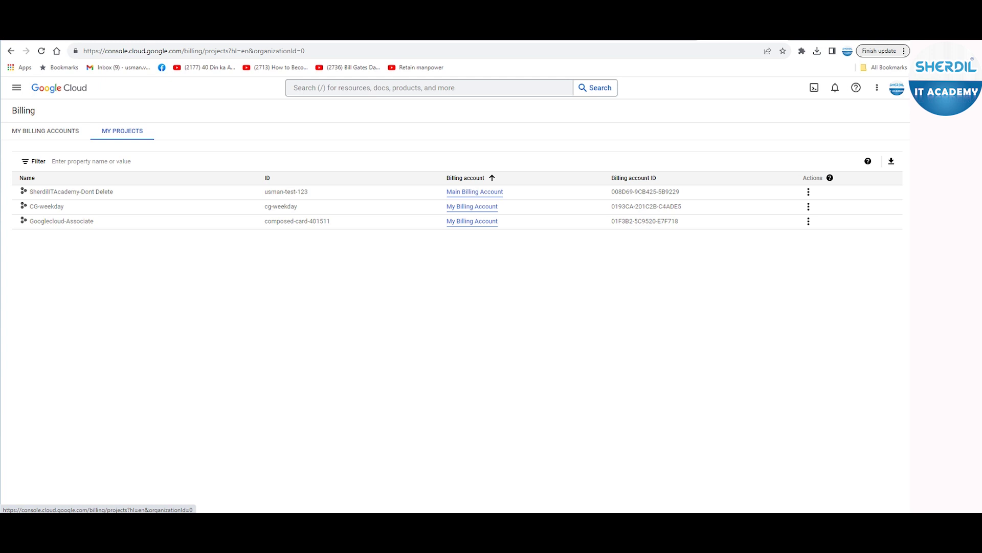
click(809, 221)
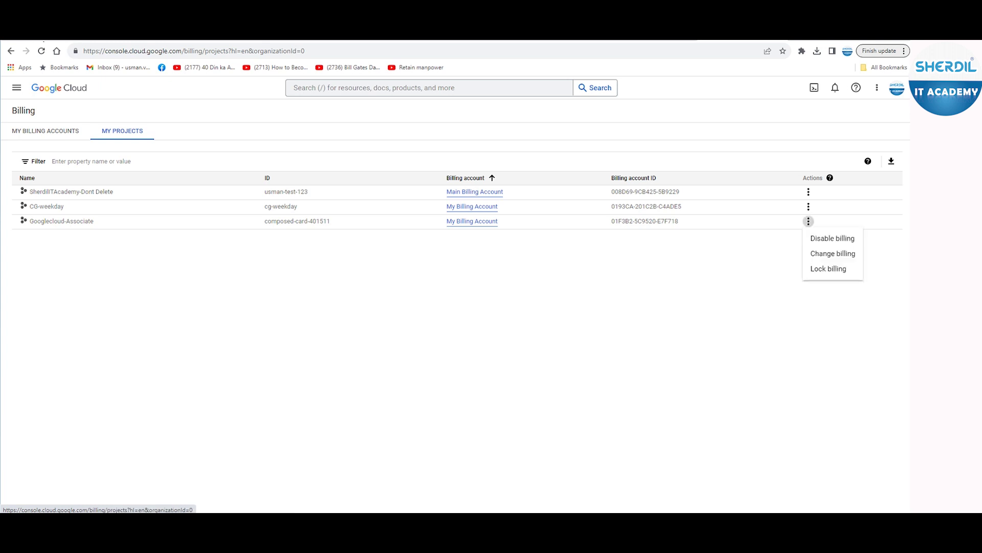
click(833, 254)
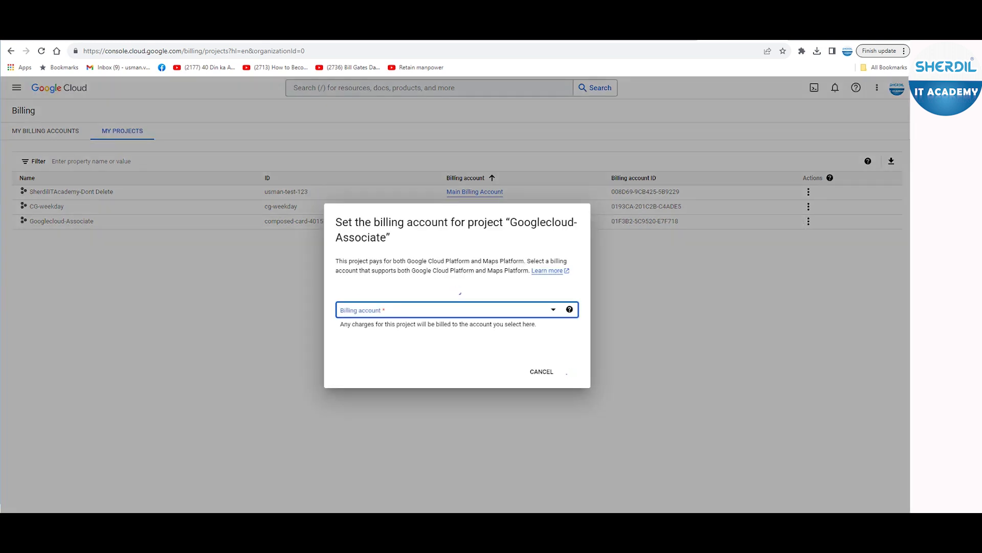
click(451, 309)
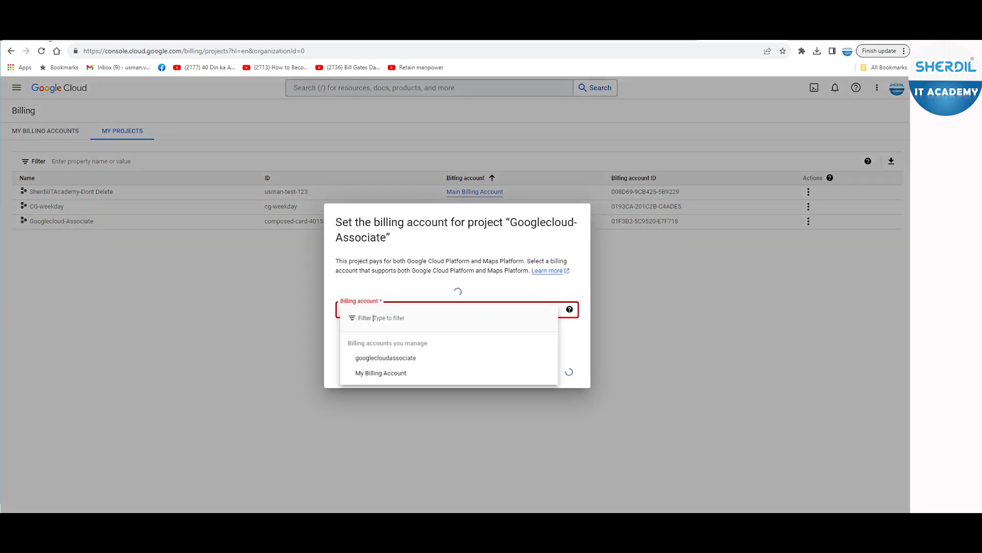
click(390, 358)
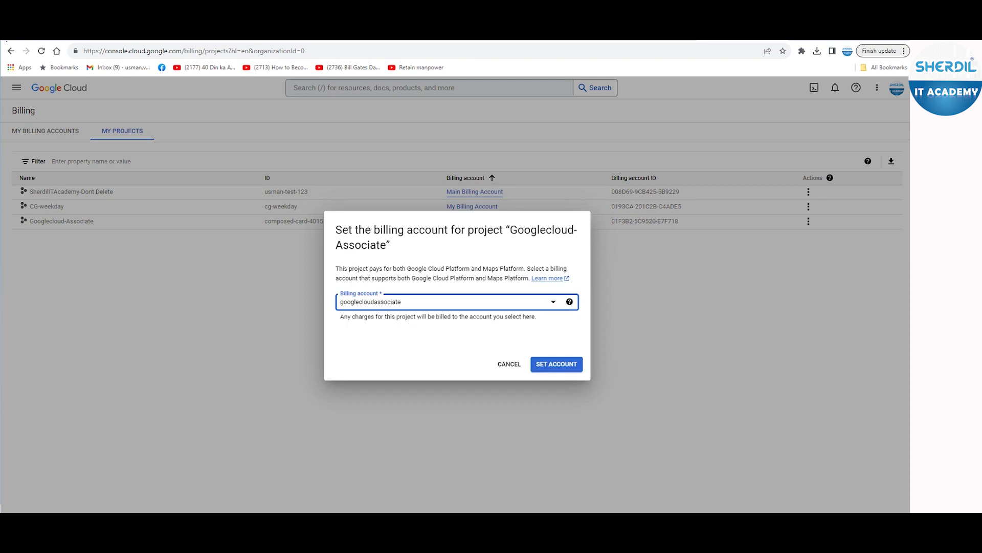
click(557, 364)
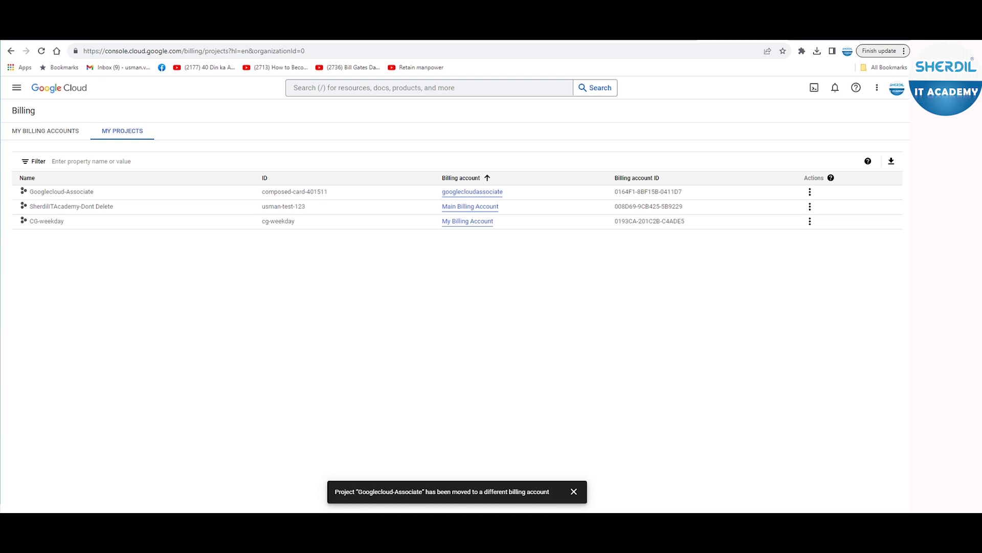
- Remove the Active status filter from the billing accounts list to review every account, and return to the list of projects
click(45, 131)
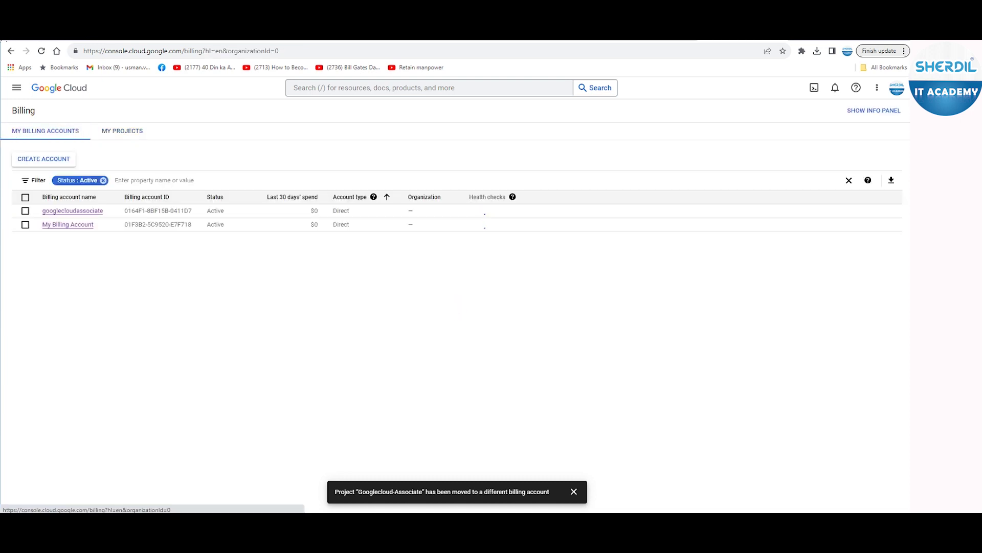
click(103, 180)
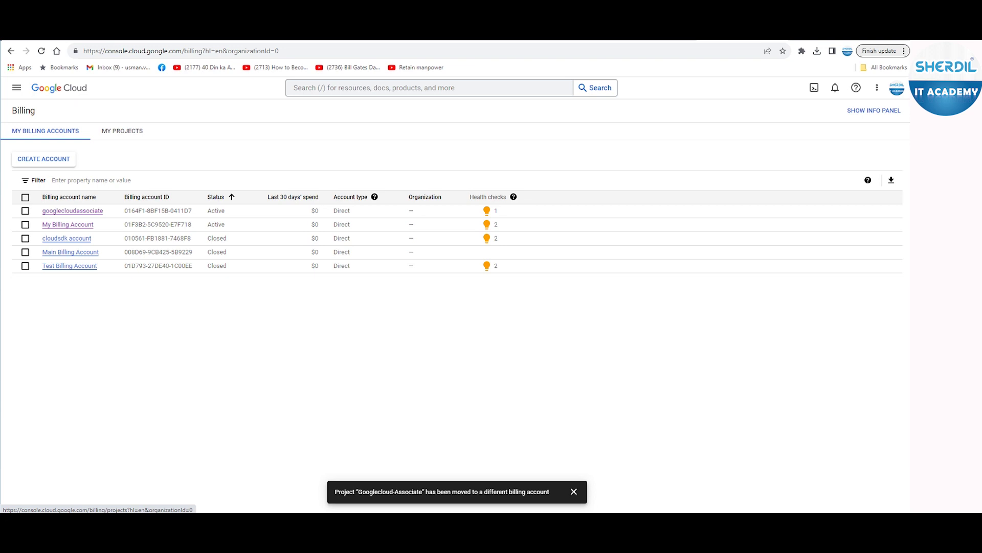
click(123, 131)
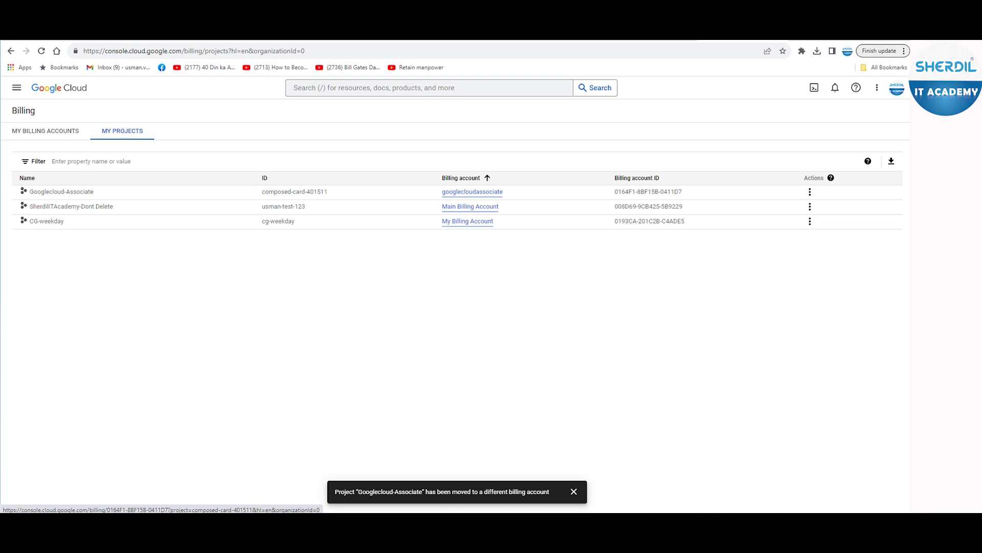
- Open the googlecloudassociate billing account linked to Googlecloud-Associate and review its payment settings and payment methods
click(472, 192)
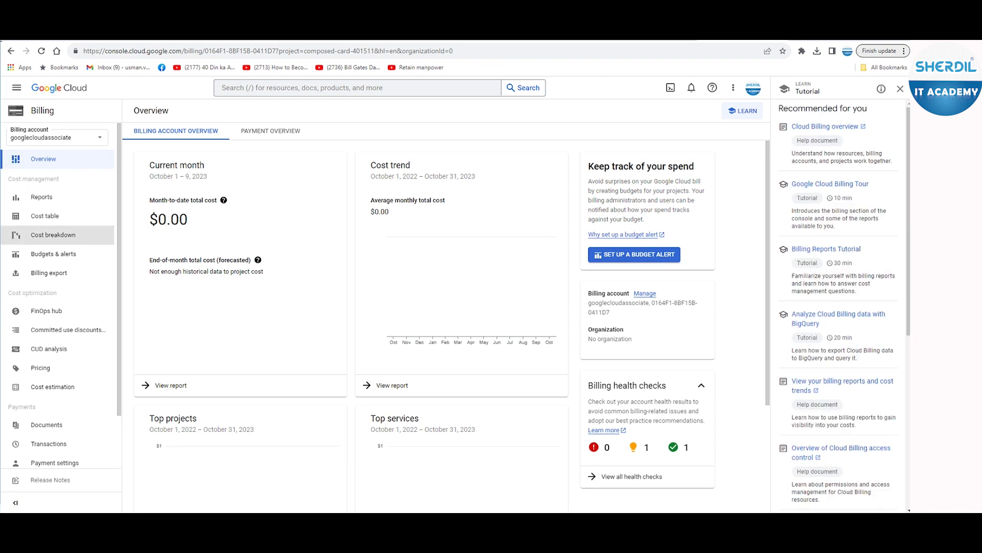
scroll(56, 420, down, 1)
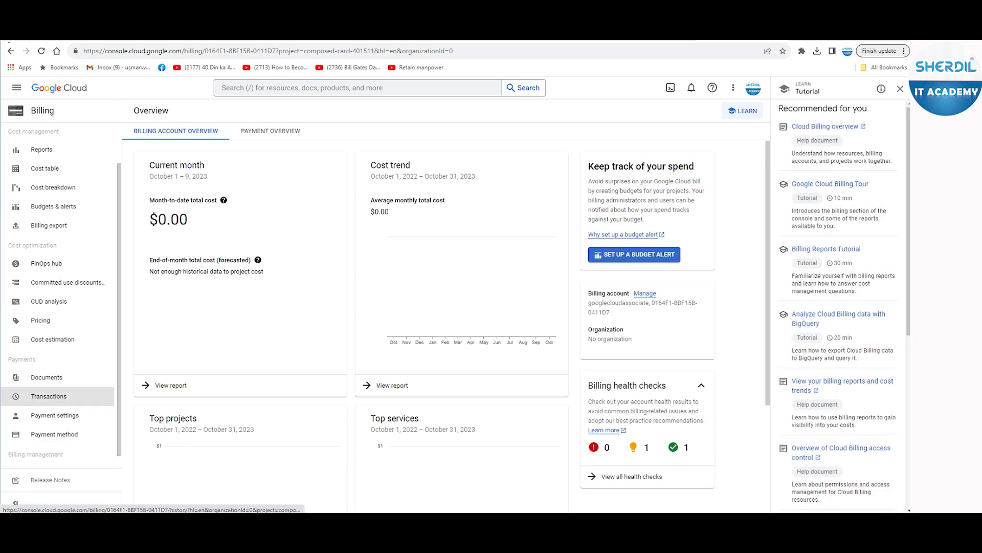
click(55, 415)
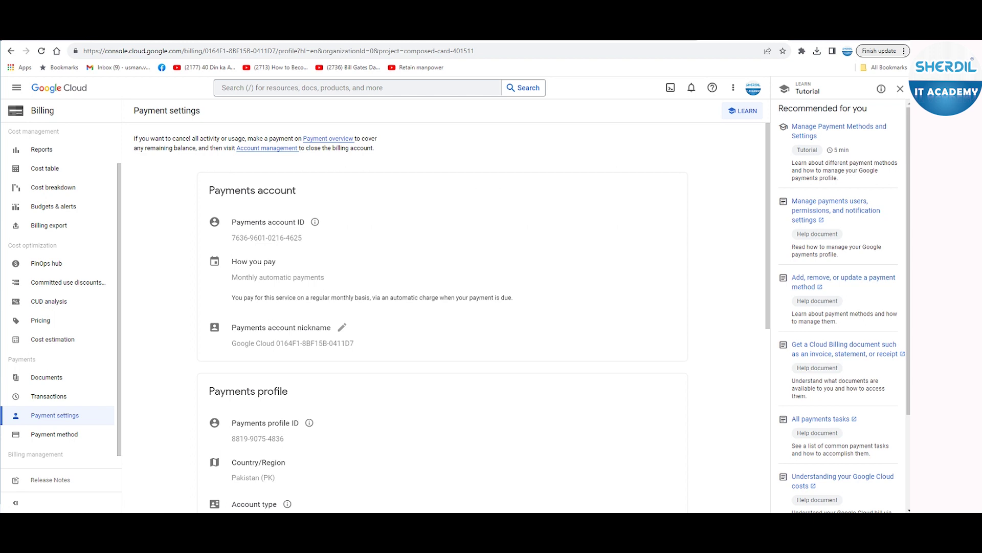
scroll(451, 315, down, 2)
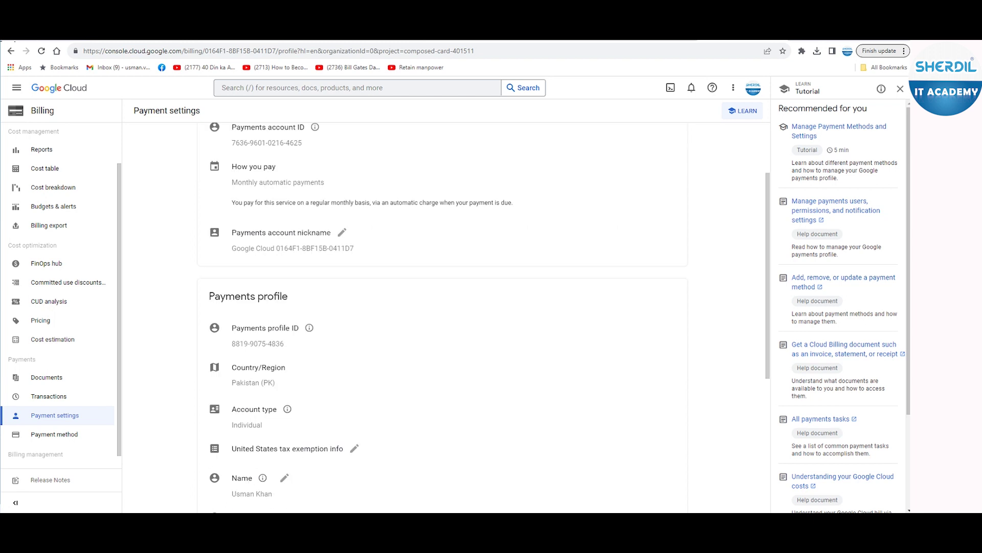
scroll(443, 317, down, 5)
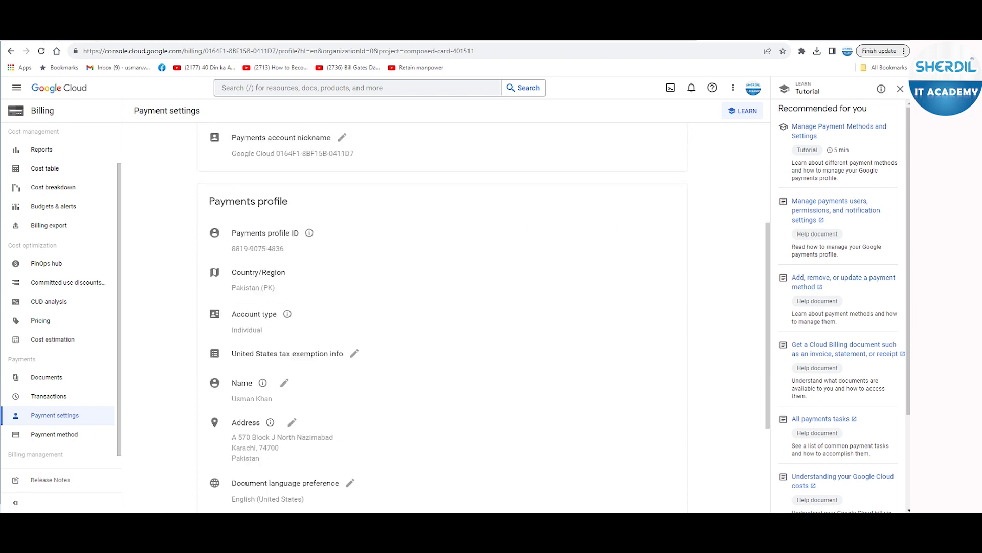
scroll(442, 317, up, 7)
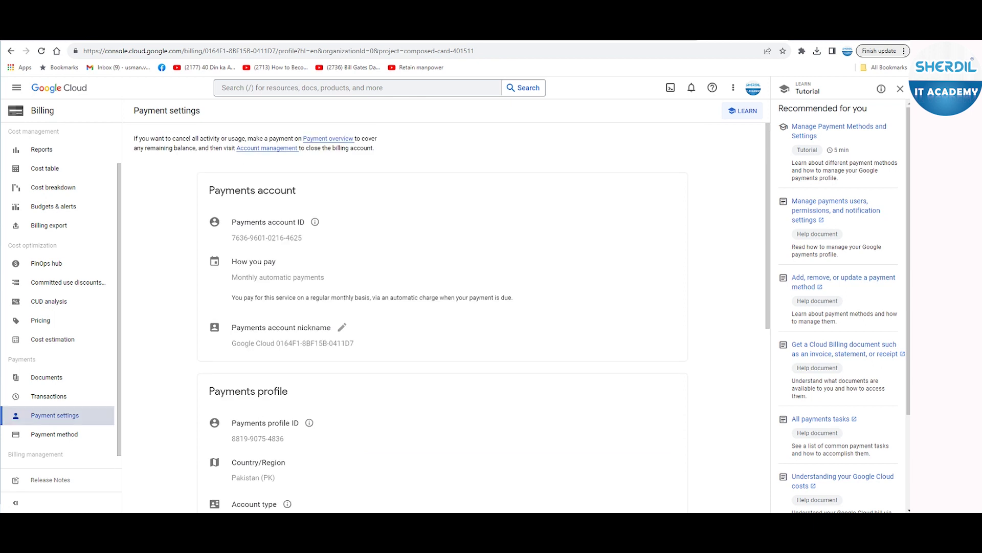
click(54, 434)
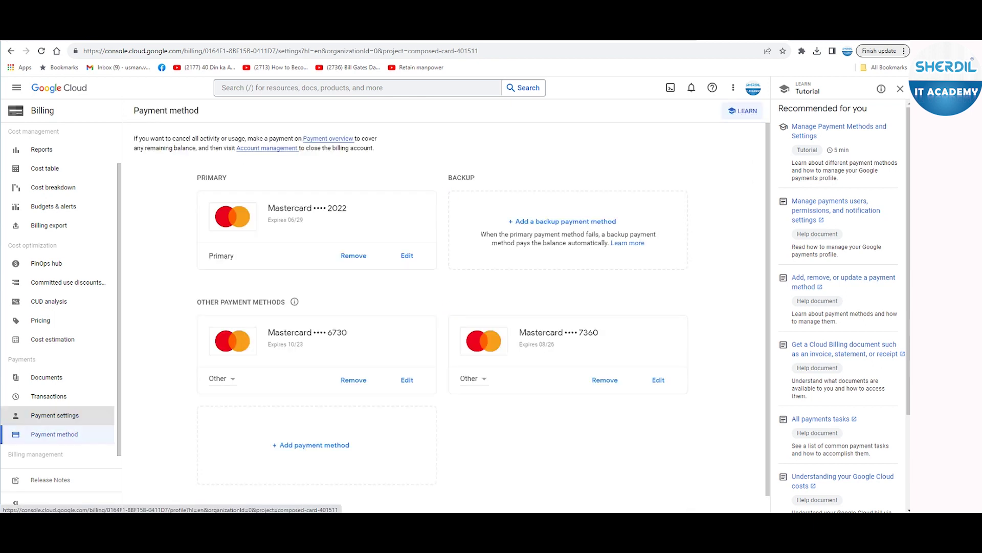
click(55, 415)
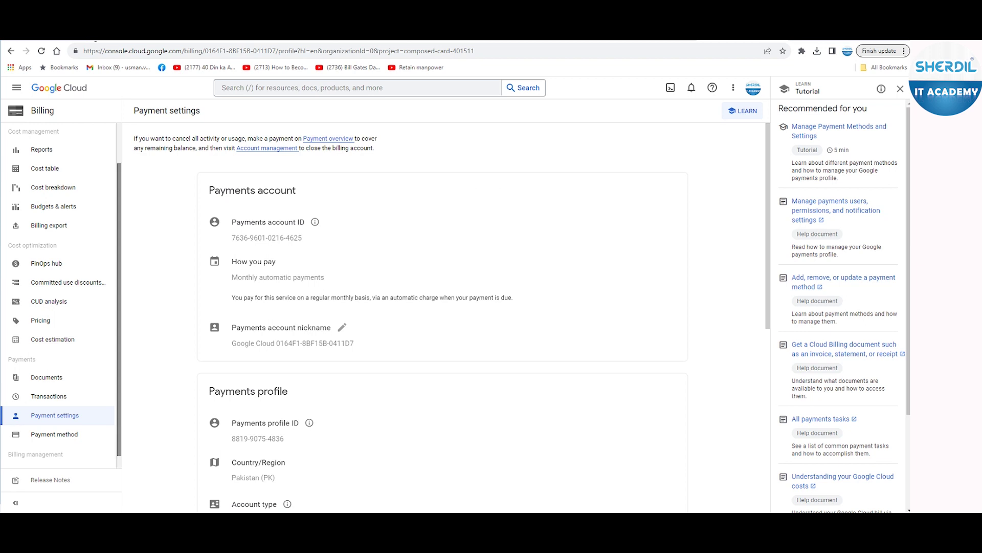
- Examine the billing account's Reports, Cost table, Cost breakdown, Budgets & alerts and Billing export pages, dismissing the reports tour
click(41, 149)
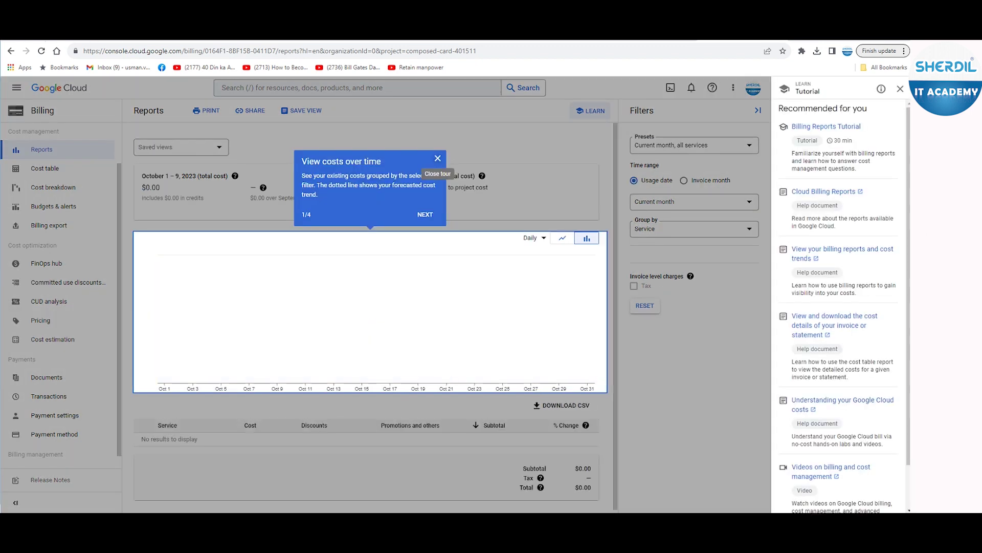
click(438, 158)
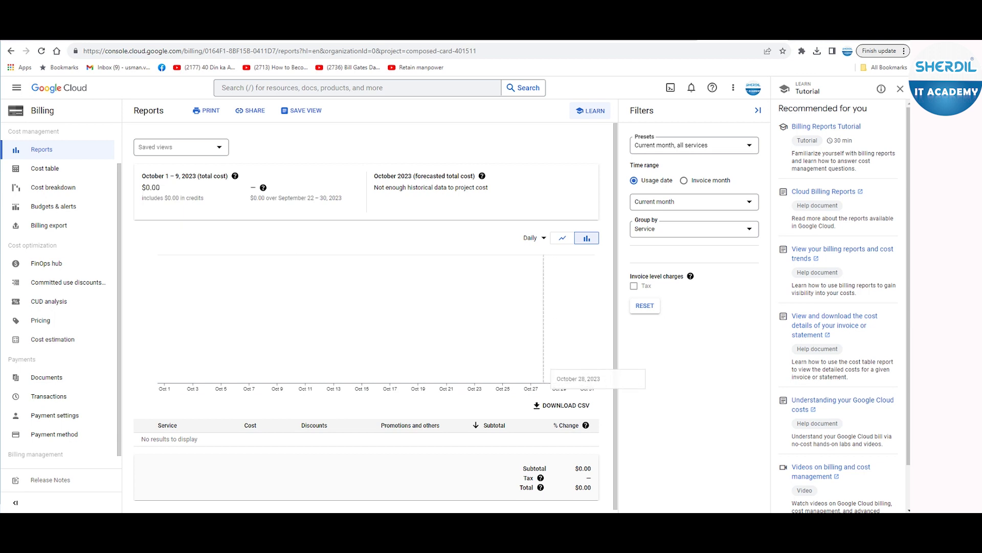
scroll(543, 373, down, 1)
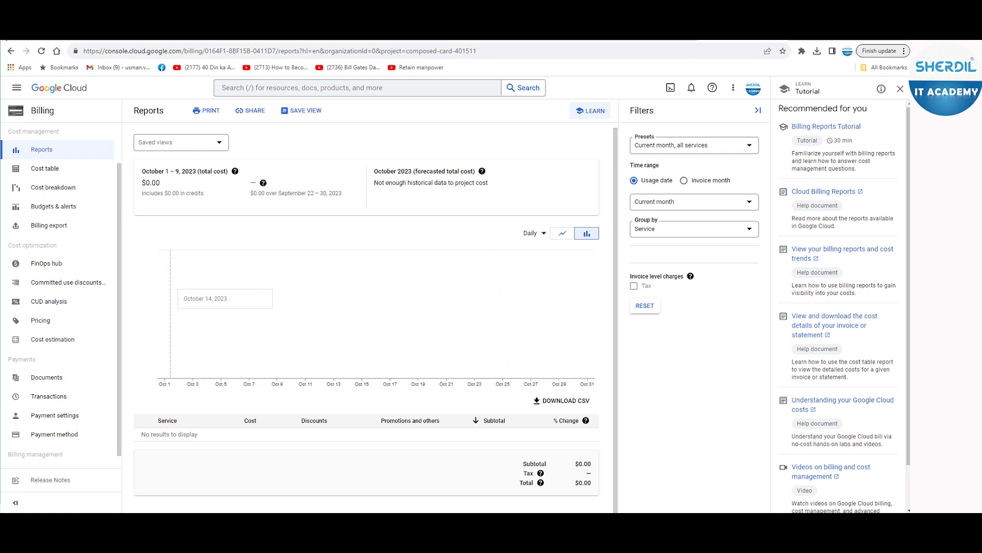
click(45, 168)
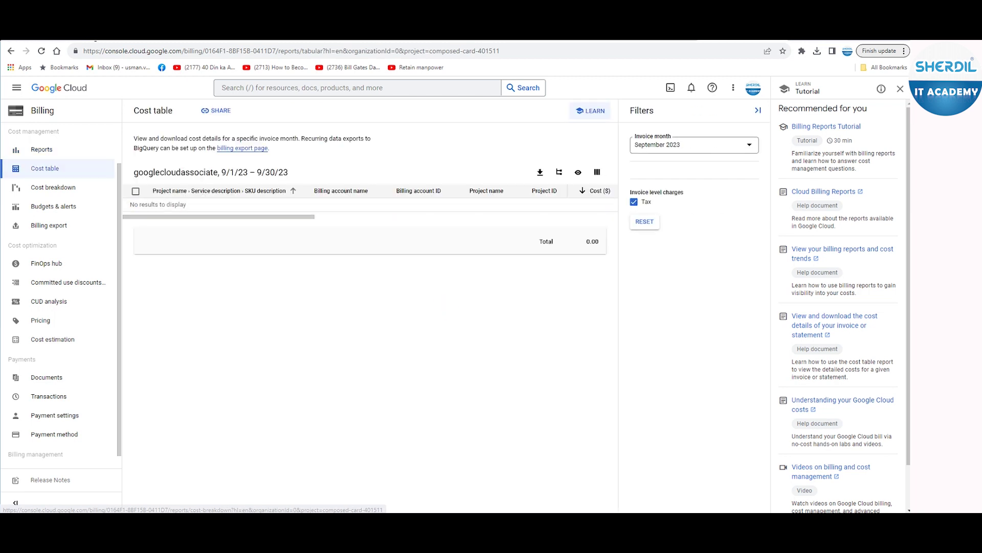
click(54, 187)
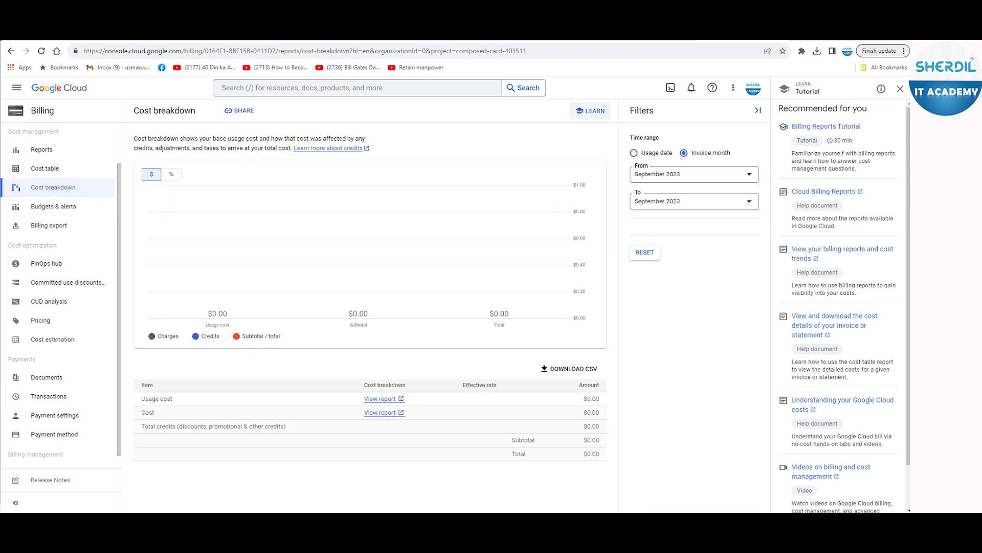
click(53, 207)
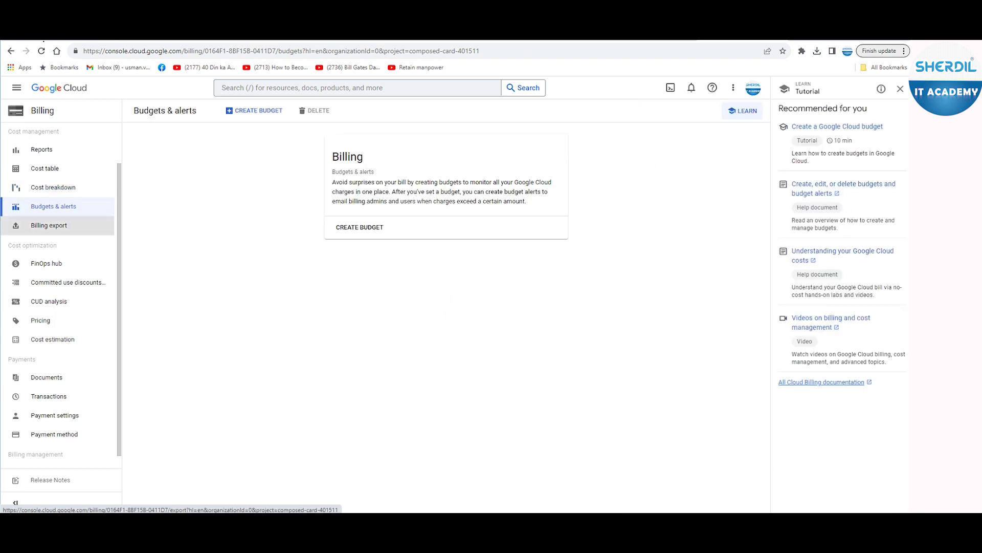
click(49, 225)
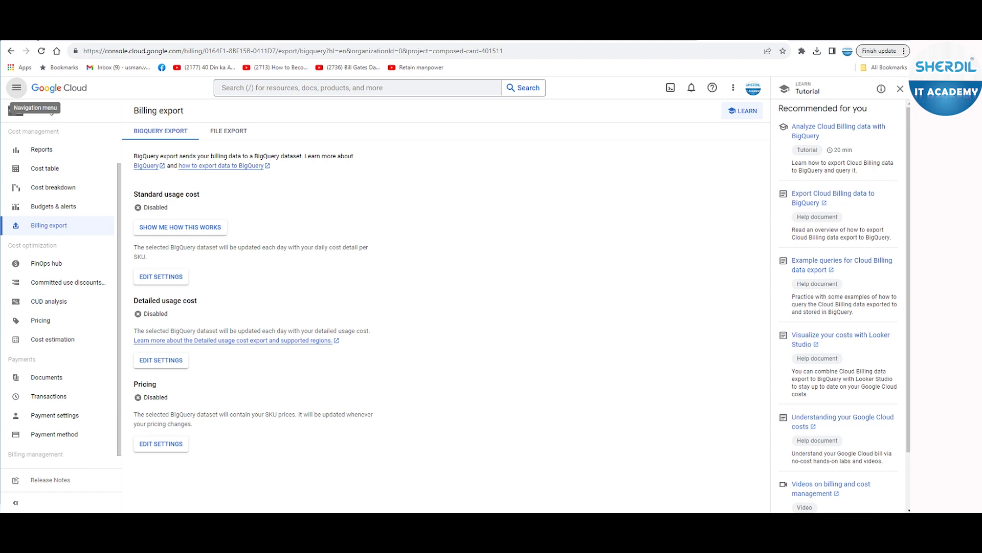
- Go to the Cloud overview dashboard and select the Googlecloud-Associate project
click(16, 88)
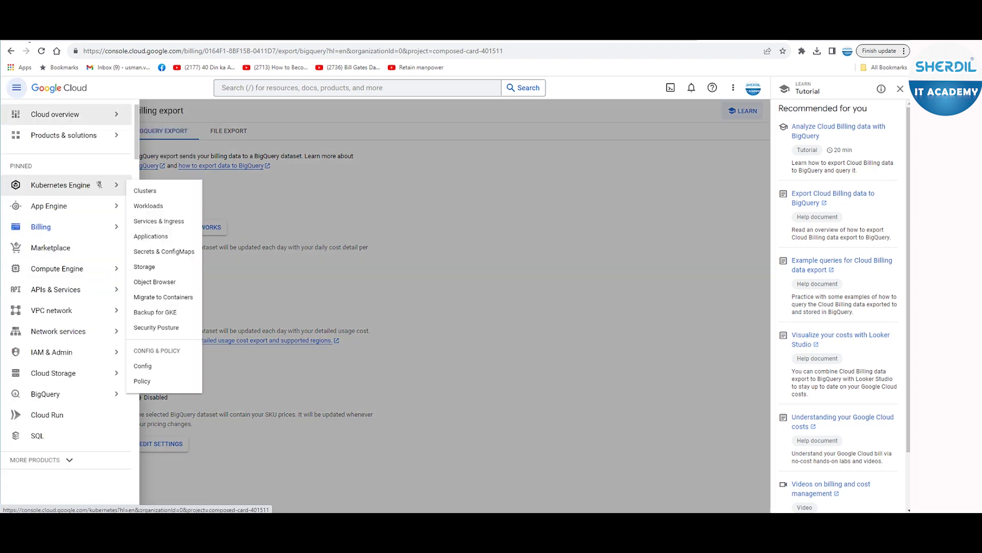
mouse_move(55, 114)
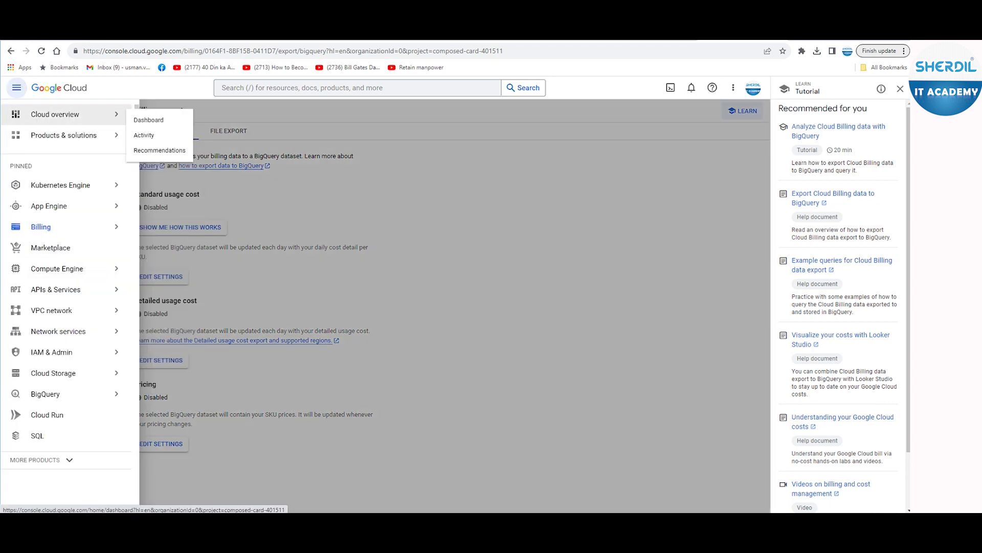
click(446, 302)
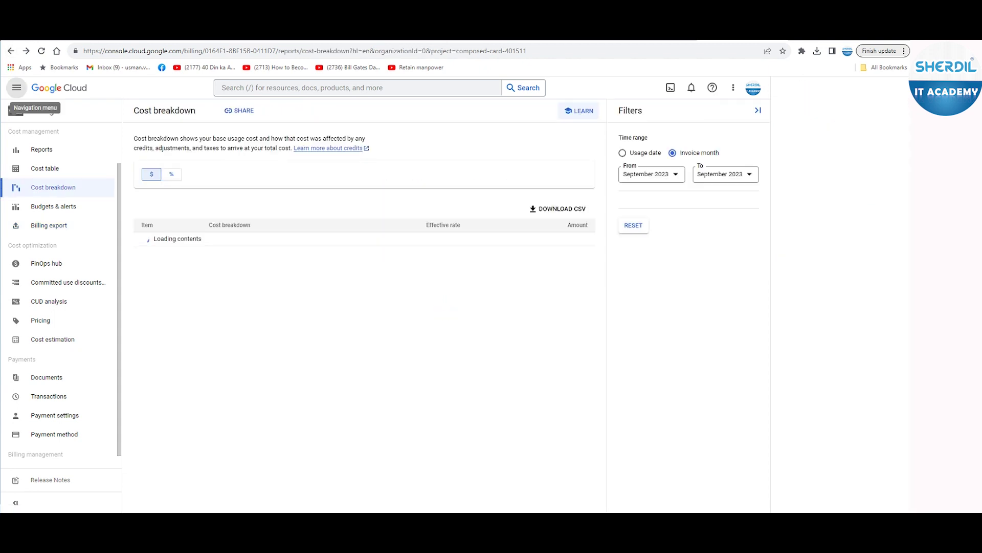
click(16, 87)
mouse_move(52, 114)
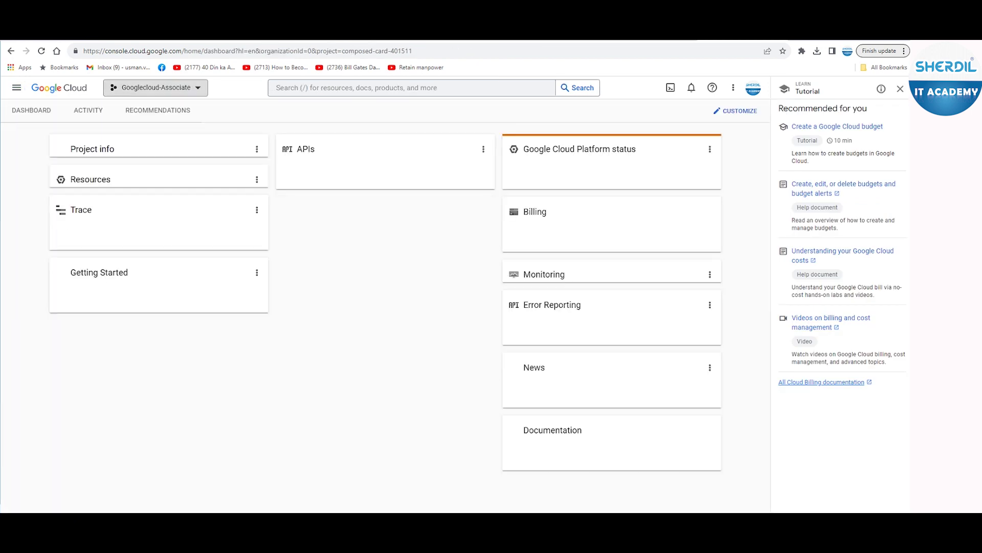
click(156, 88)
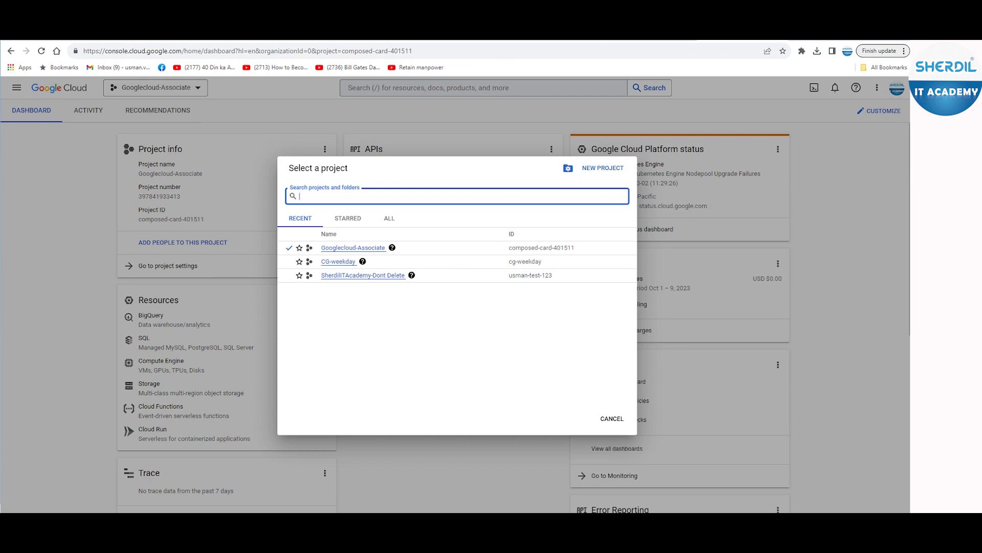
click(461, 247)
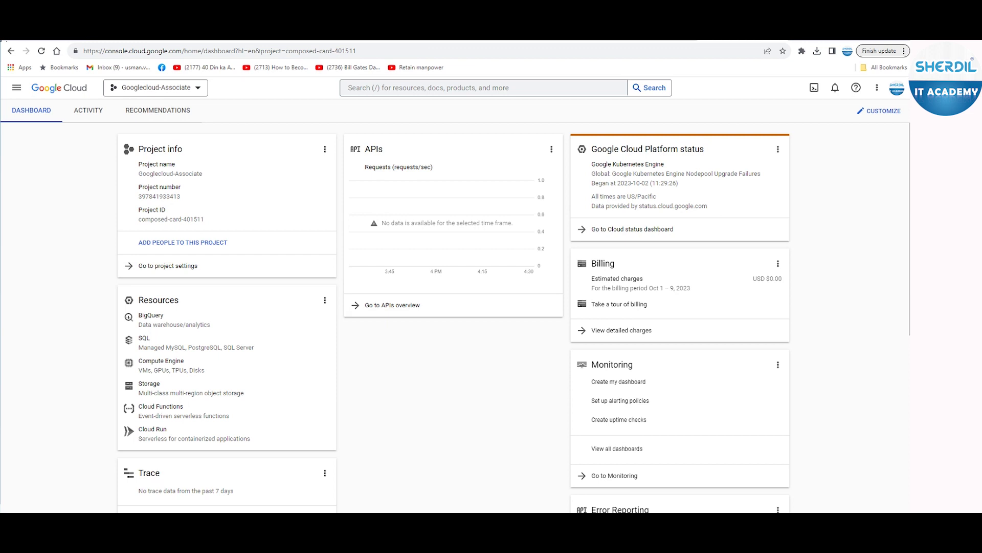
- Shut down the Googlecloud-Associate project from its project settings, confirming with the project ID composed-card-401511
click(168, 266)
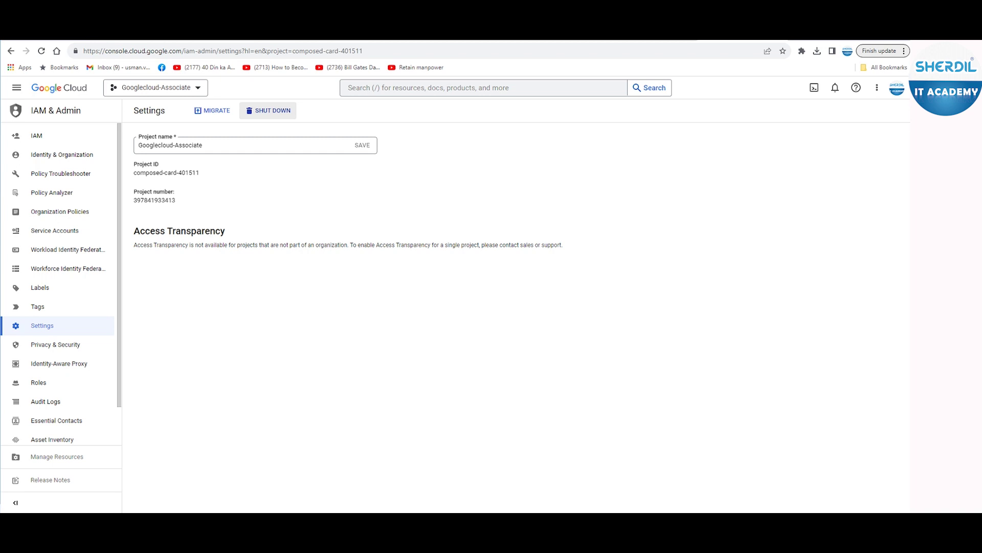
click(268, 110)
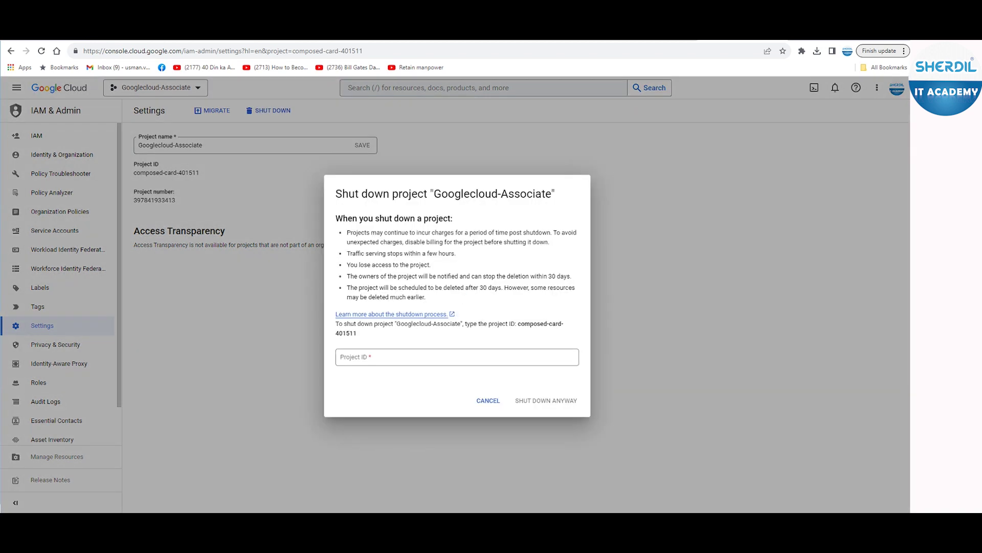
click(457, 357)
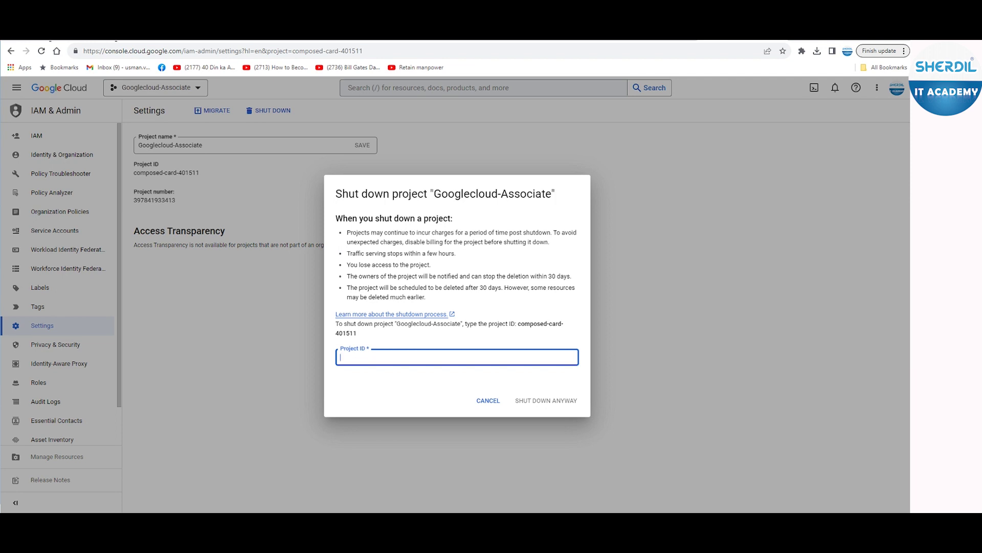
drag(358, 333, 518, 318)
key(ctrl+c)
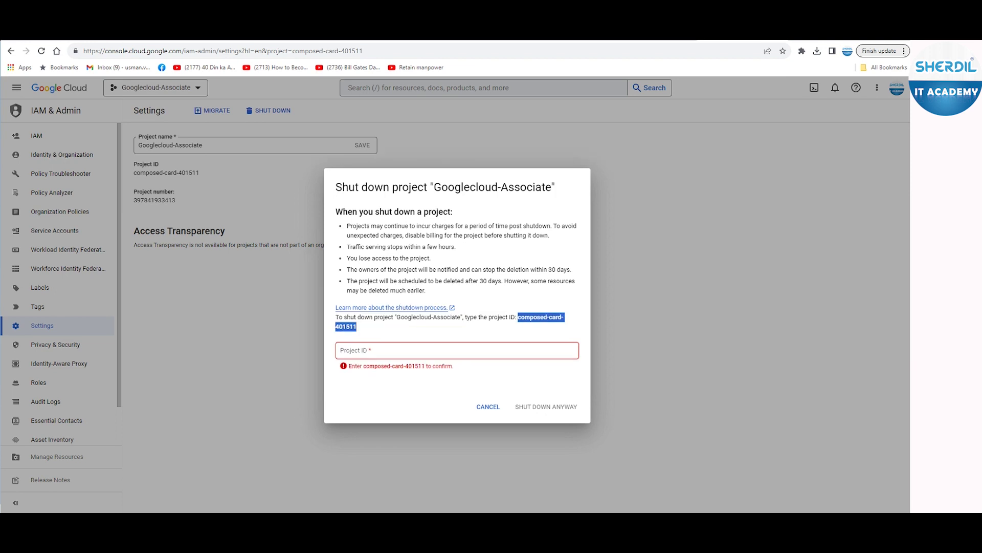
click(457, 350)
key(ctrl+v)
click(546, 406)
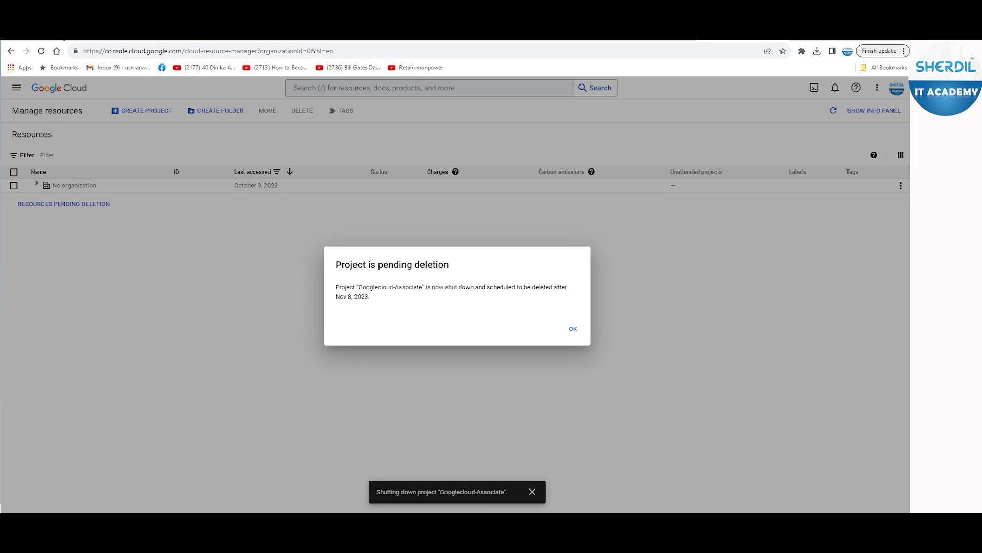
- Dismiss the project deletion notice and open account management for the googlecloudassociate billing account, viewing the billing actions of its linked project
click(573, 328)
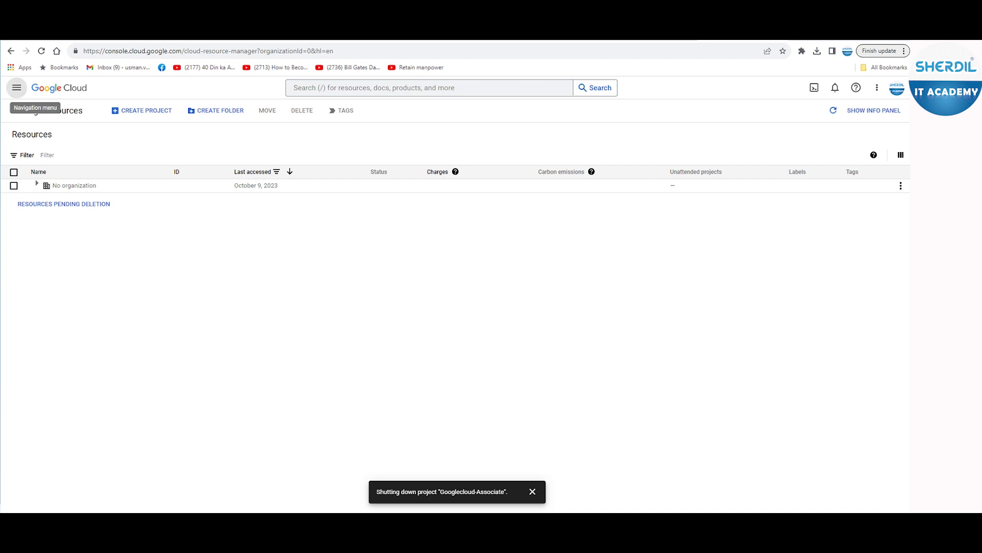
click(16, 88)
click(51, 227)
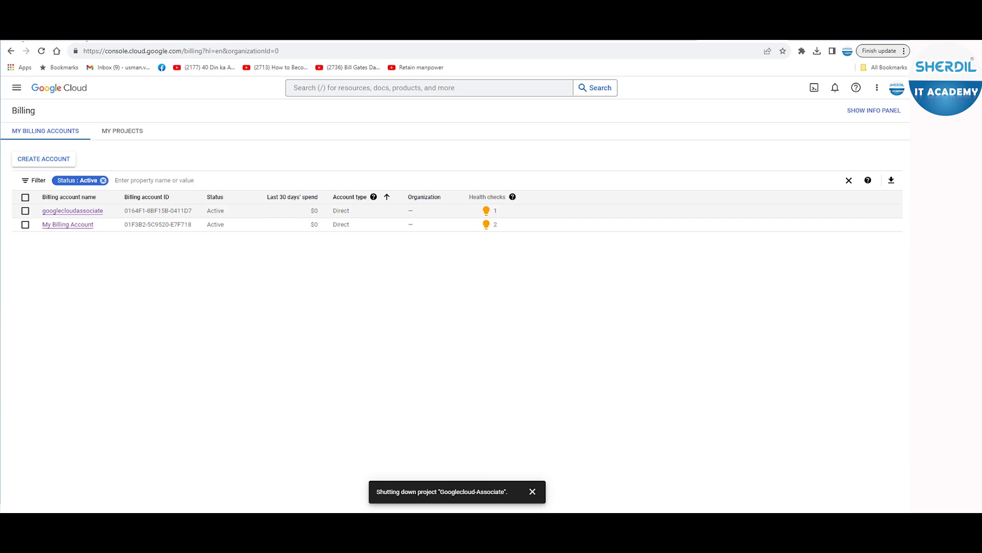
click(25, 210)
click(72, 211)
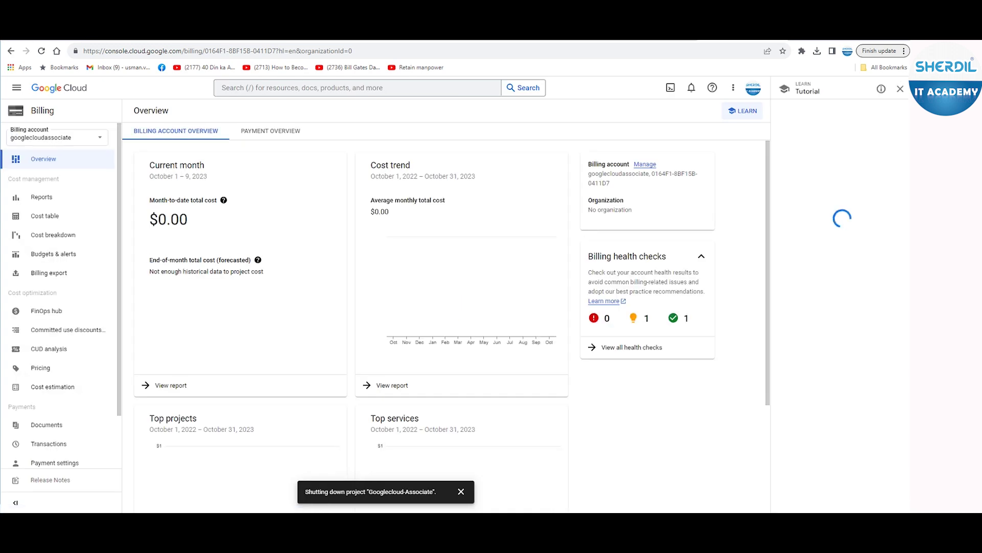
scroll(56, 384, down, 2)
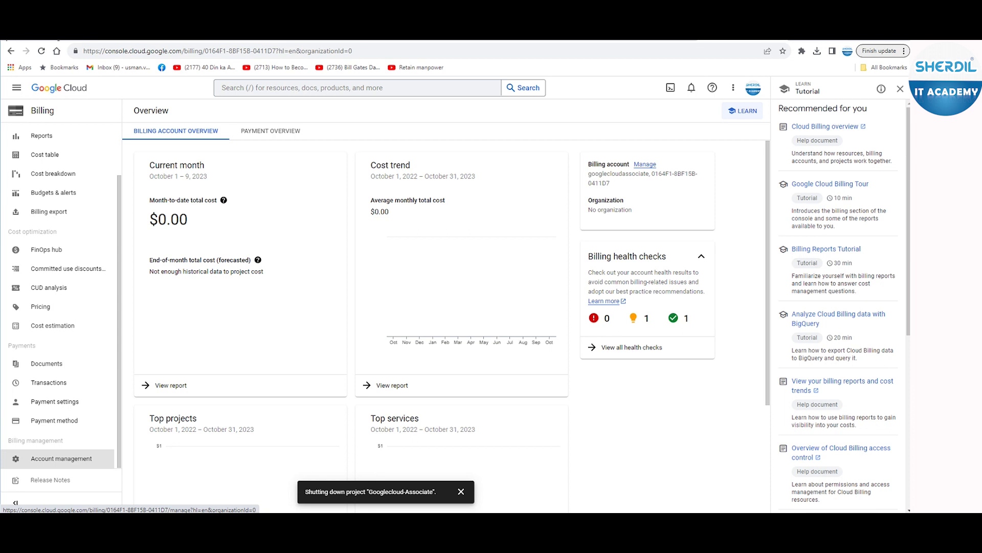
click(61, 458)
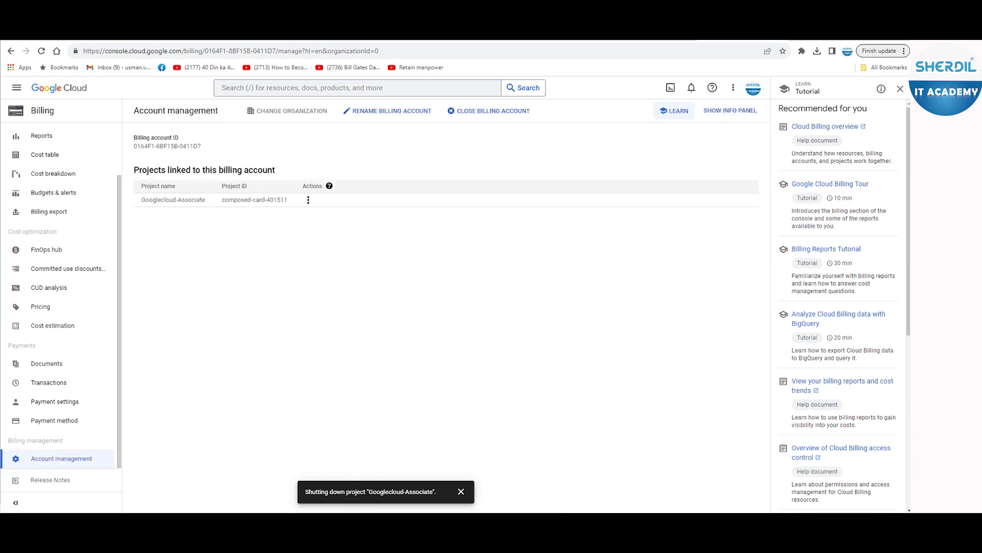
click(308, 199)
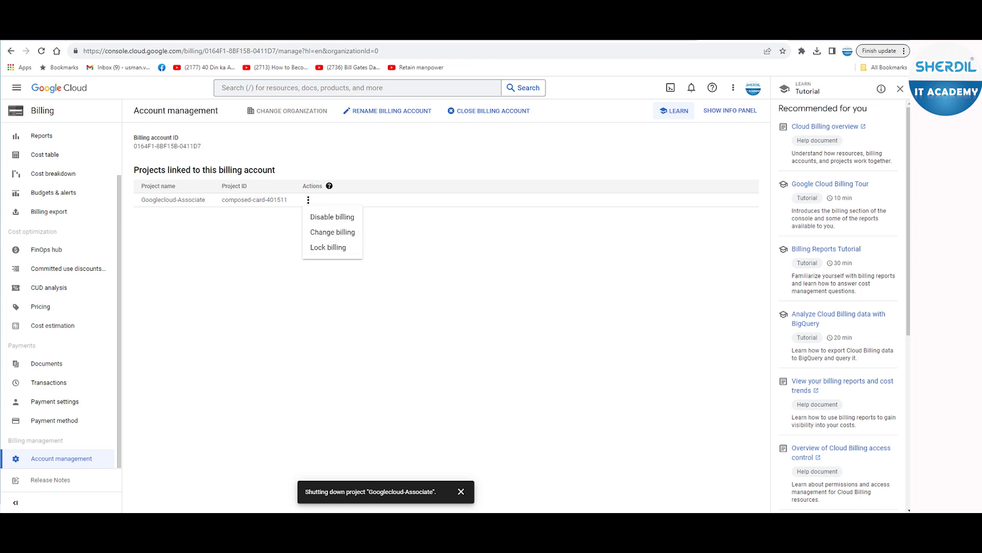
- Close the googlecloudassociate billing account, entering "close" as the confirmation text
click(489, 110)
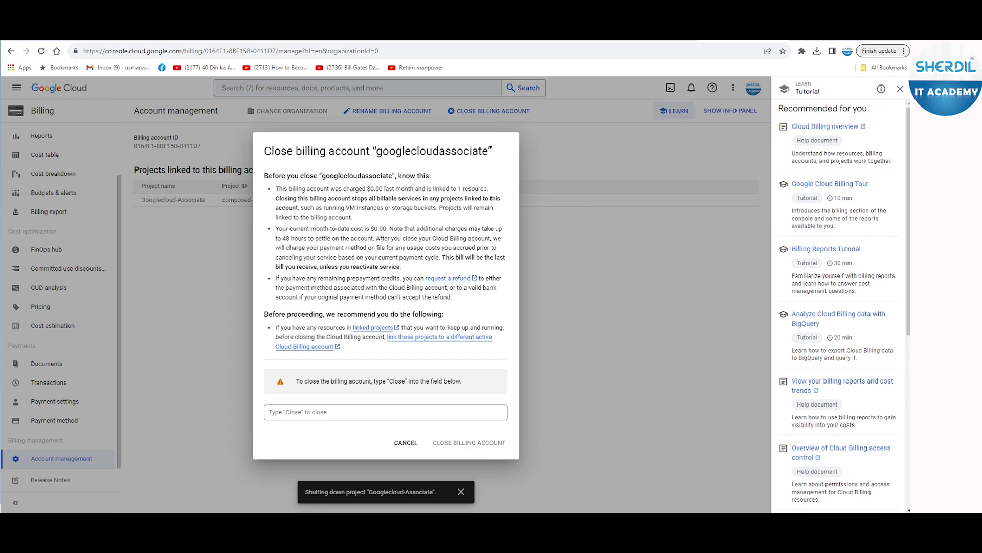
click(386, 412)
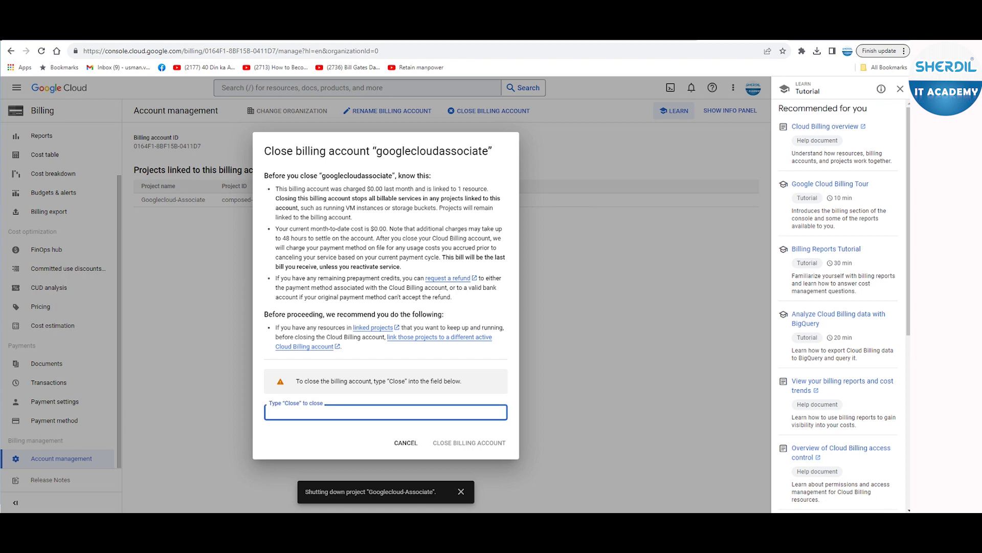
text(close)
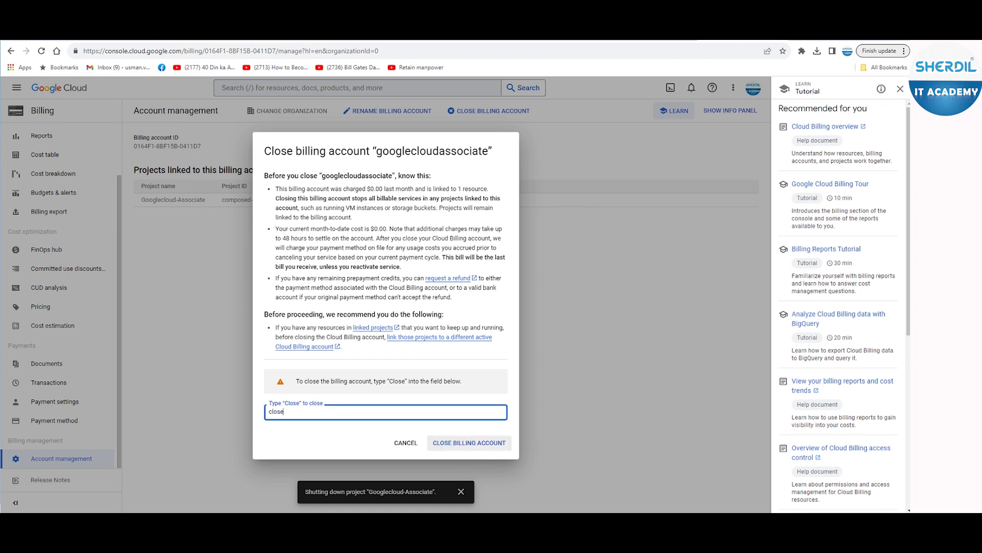
click(468, 443)
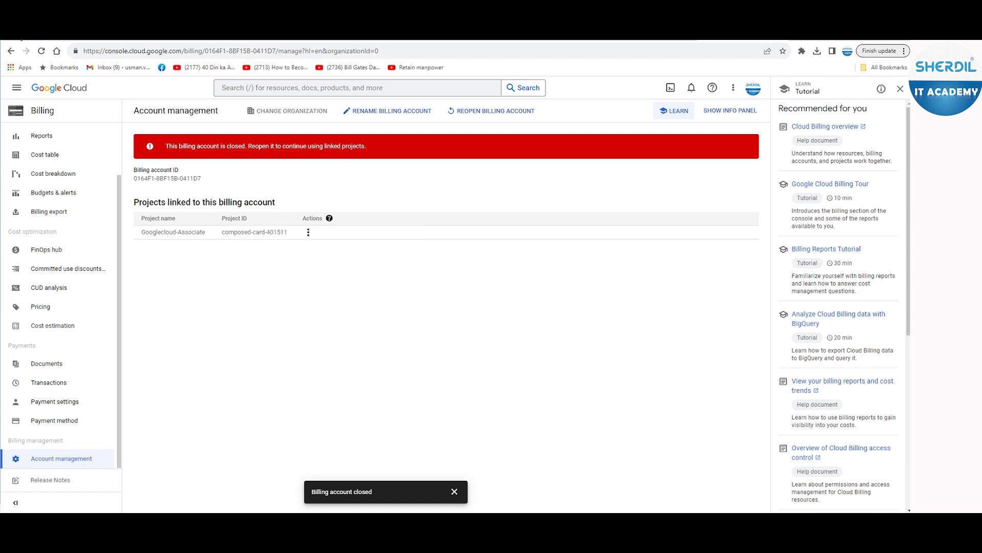
- Review the Reports page of the closed googlecloudassociate billing account and return to its Overview
mouse_move(329, 218)
click(42, 136)
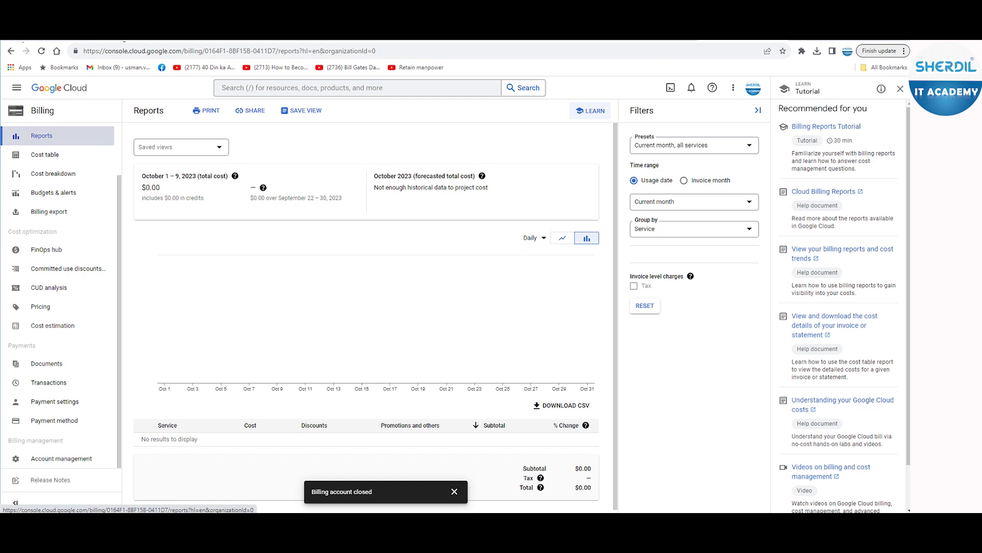
scroll(61, 219, up, 1)
scroll(62, 219, up, 2)
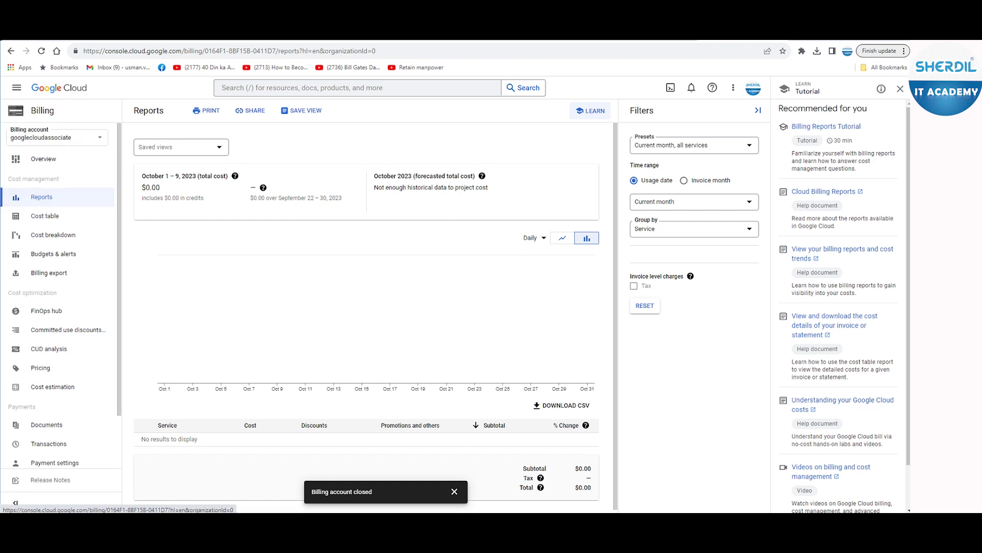
click(44, 159)
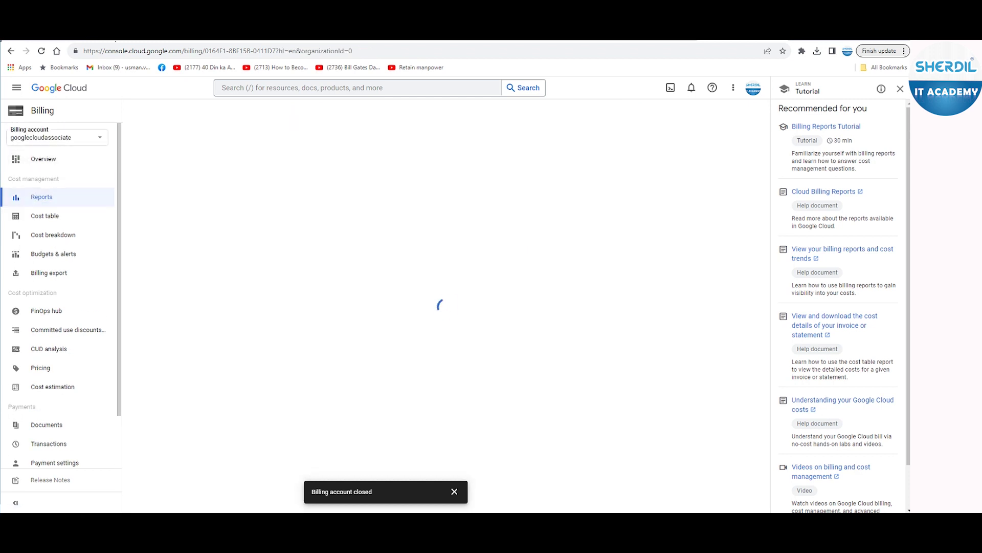